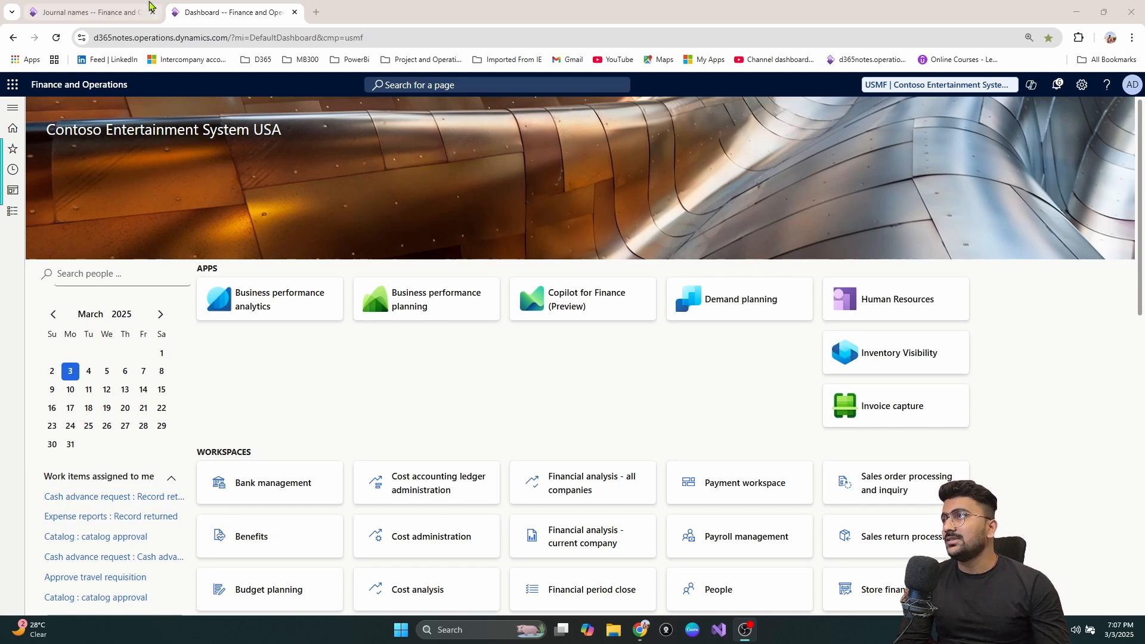
Step: Open the General ledger journal names setup and review the settings of the GJV-2025 daily journal
click(123, 9)
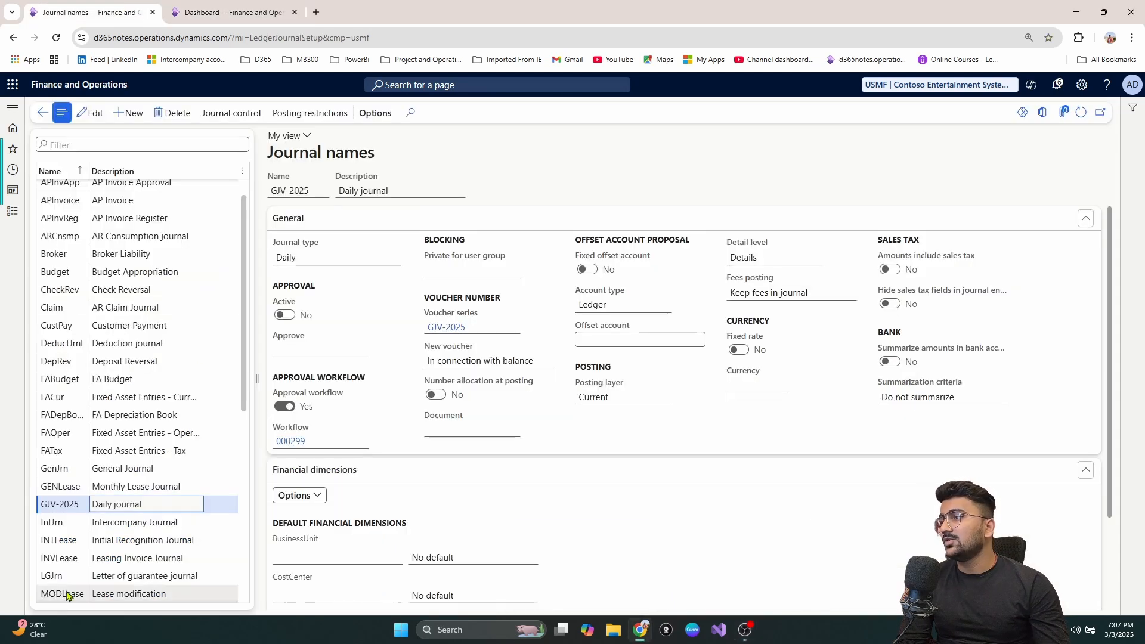
click(13, 211)
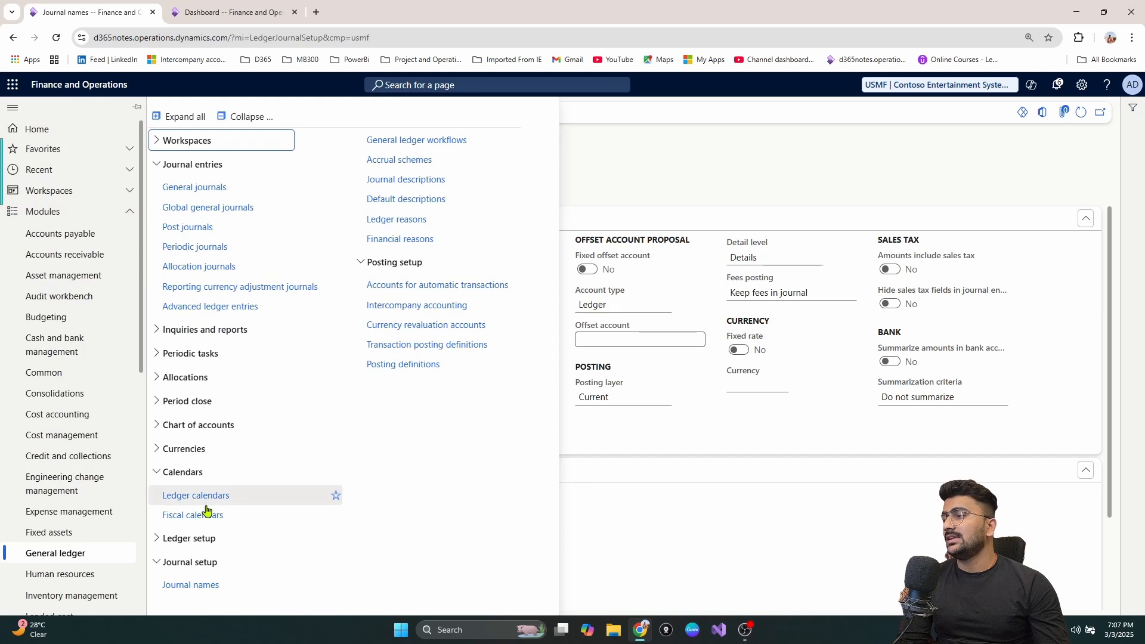
click(203, 588)
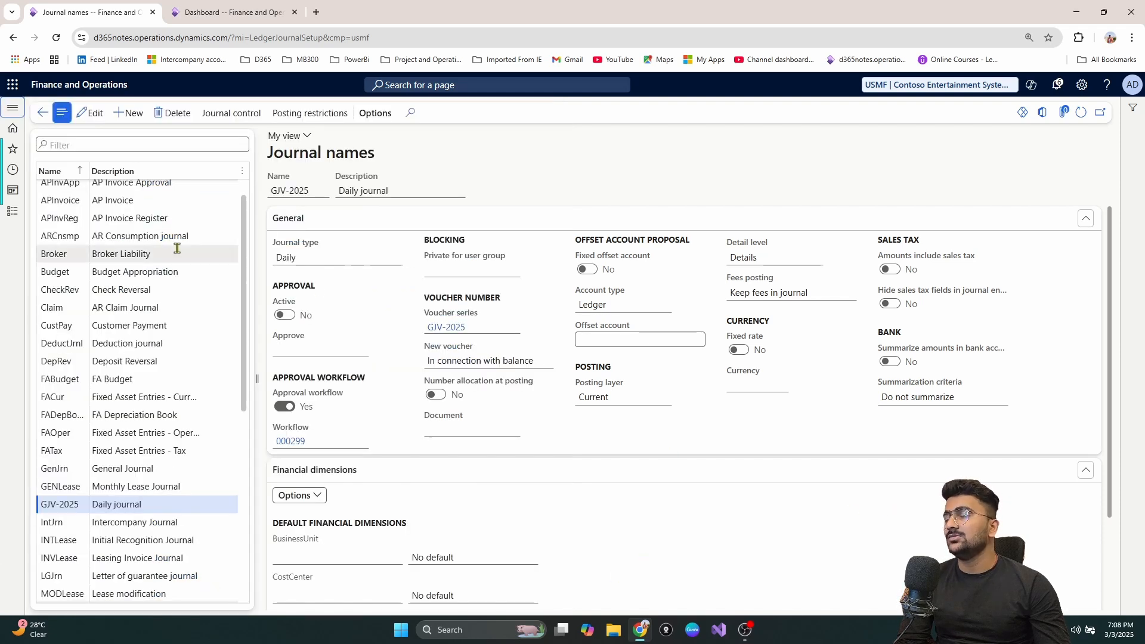
click(142, 500)
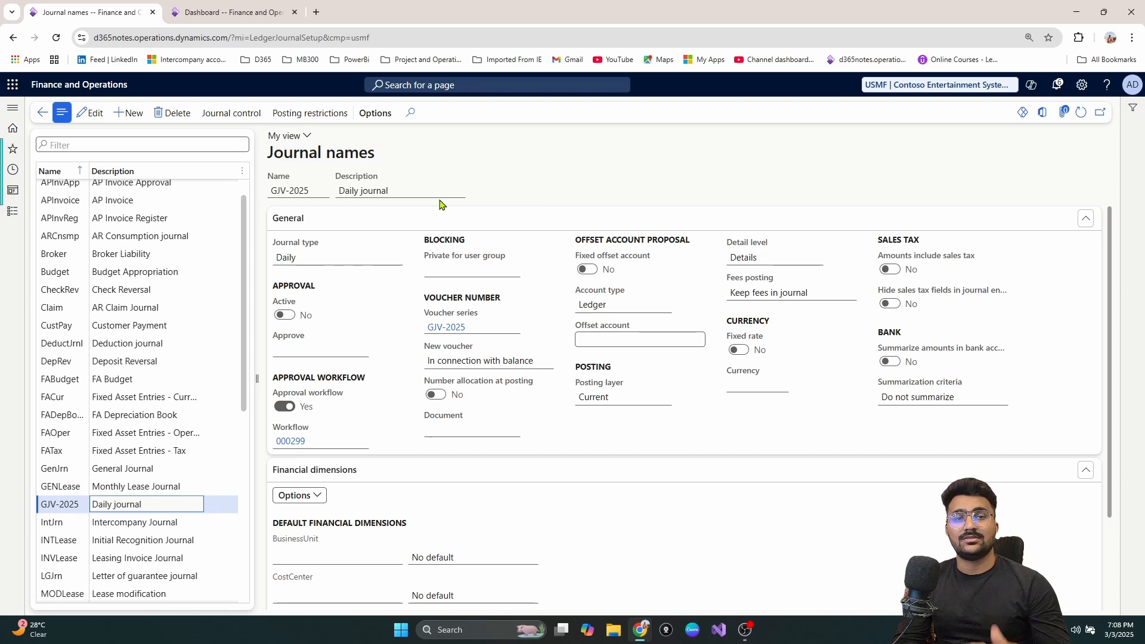
Step: Open the General journals page of the General ledger module from the Dashboard
click(226, 11)
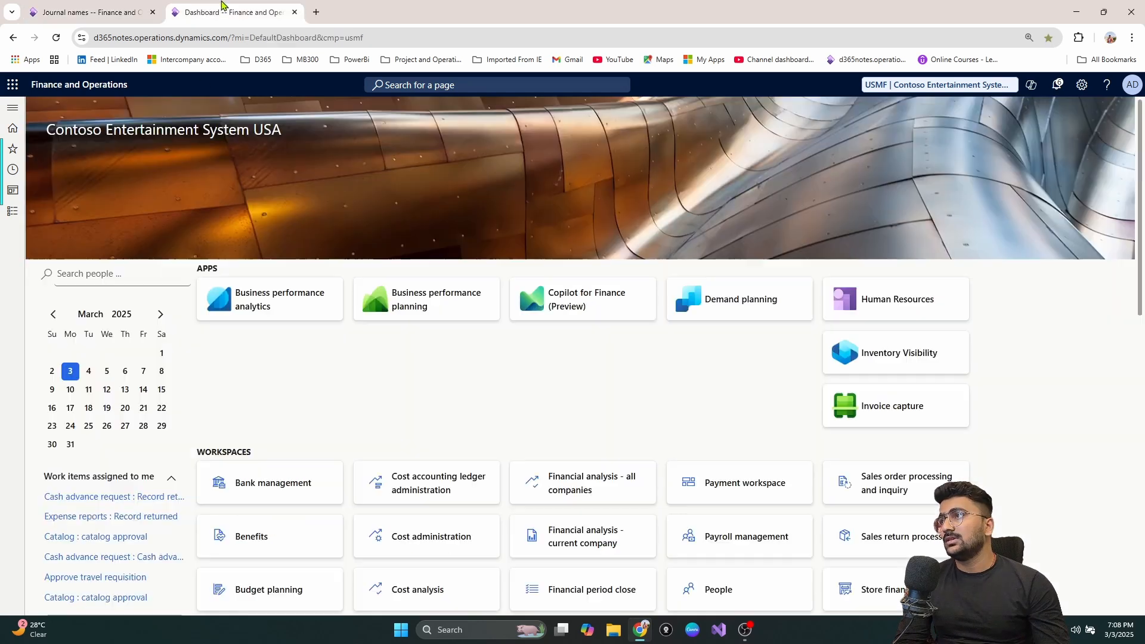
click(9, 213)
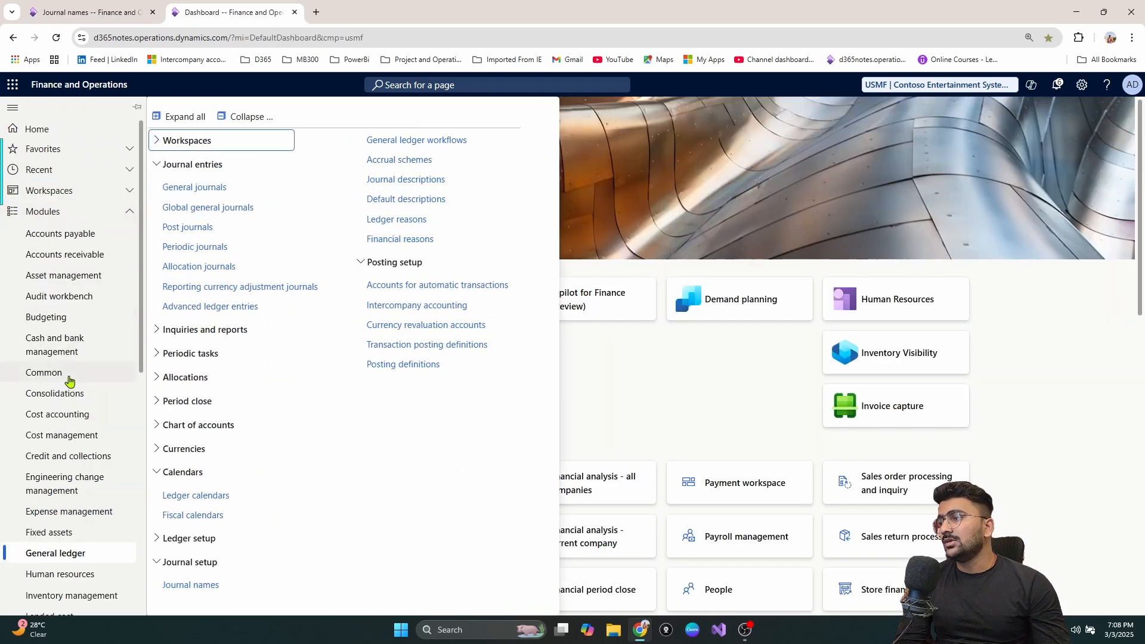
scroll(72, 441, down, 1)
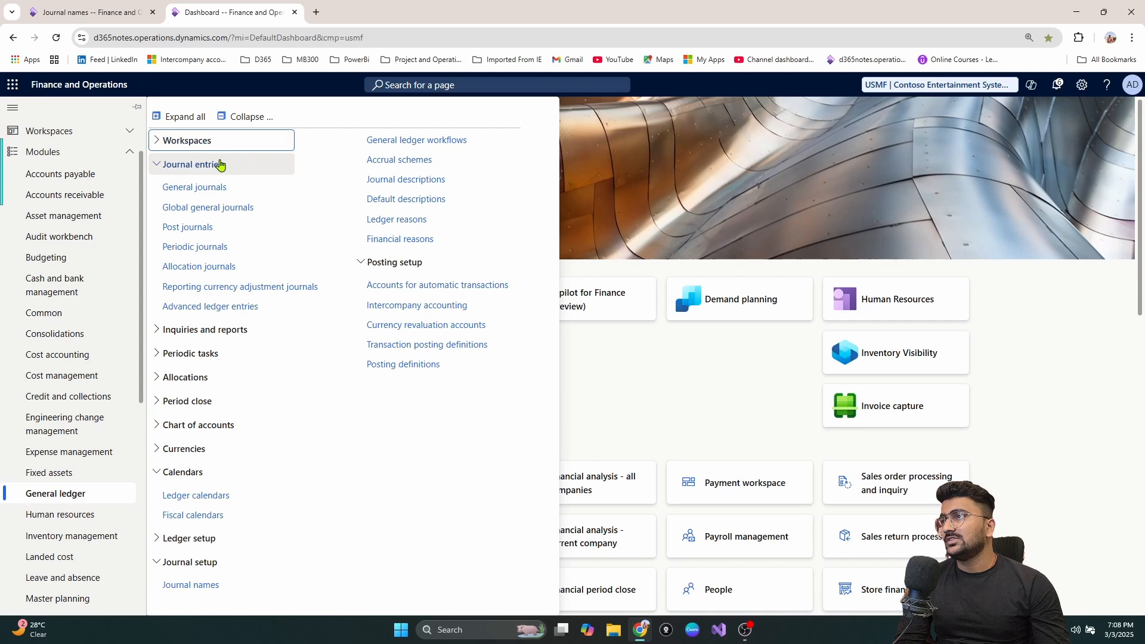
click(218, 188)
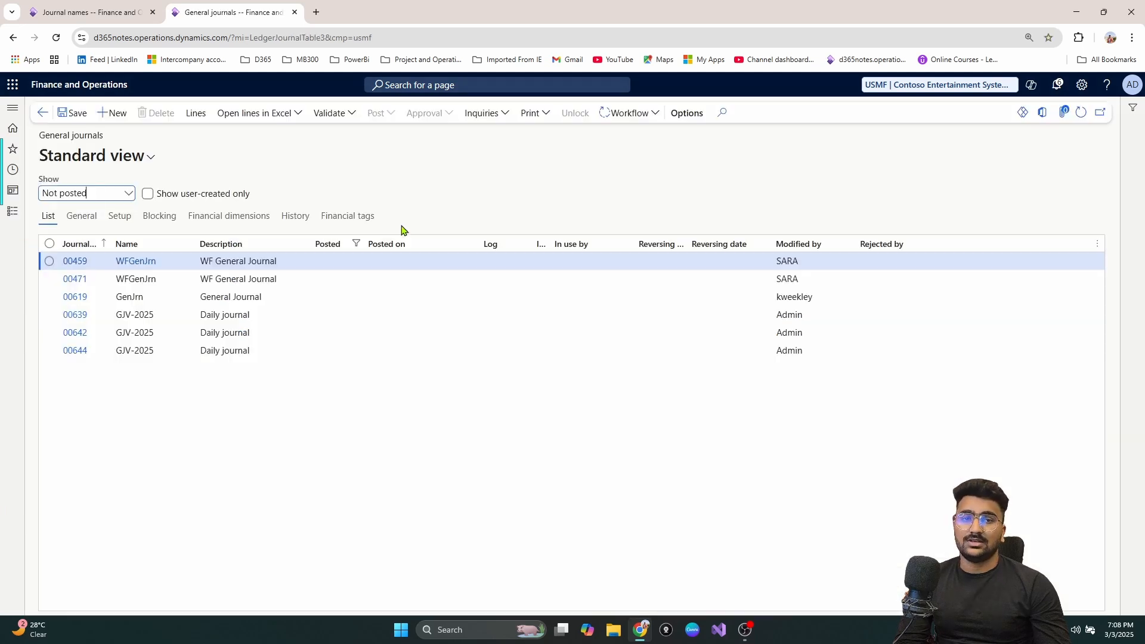
Step: Create a new general journal with the name GJV-2025 and save it
click(114, 124)
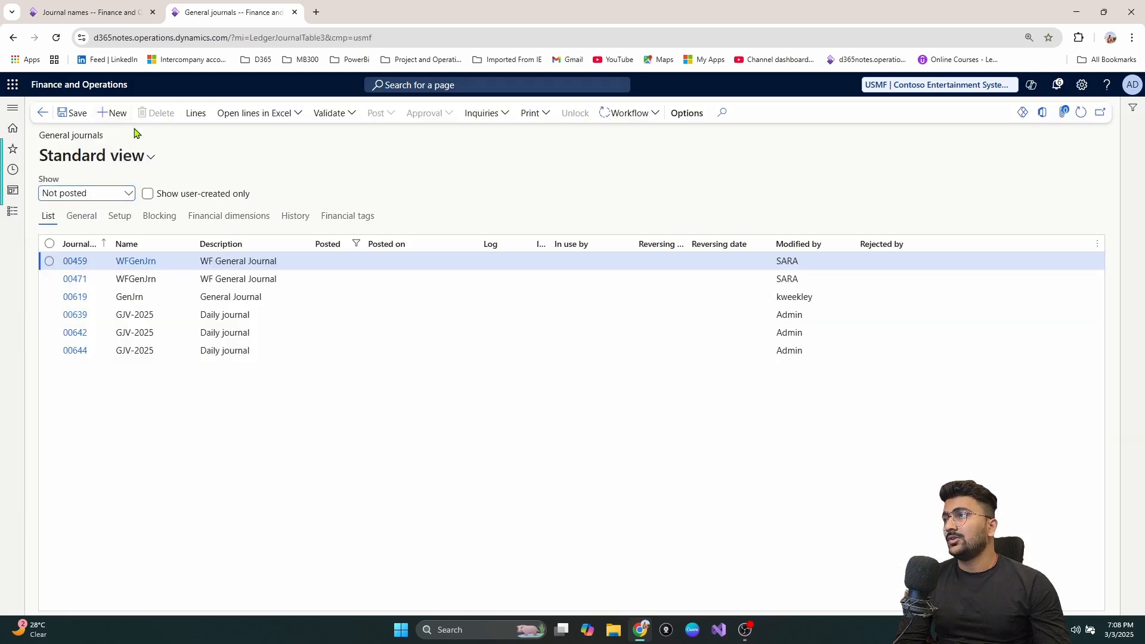
click(204, 262)
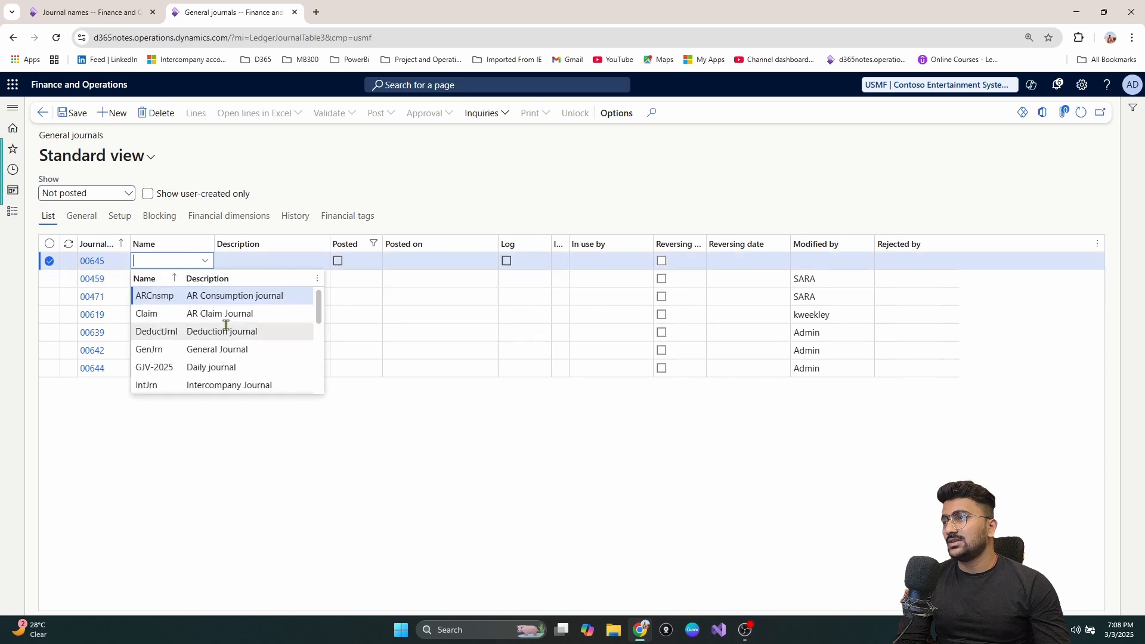
click(216, 367)
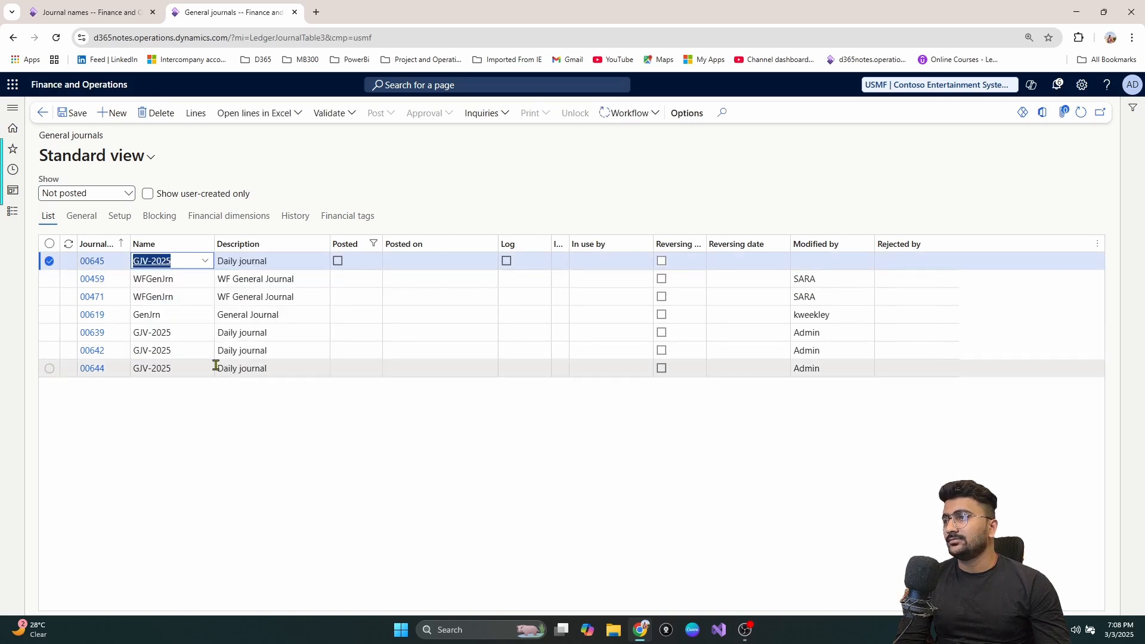
click(70, 115)
click(646, 114)
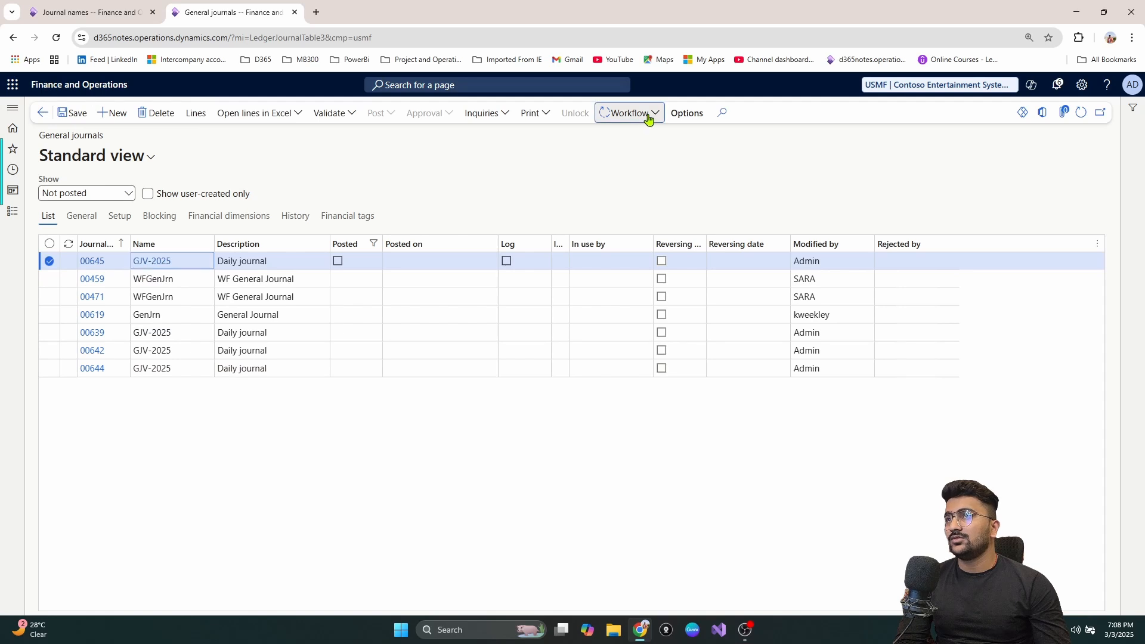
click(386, 159)
Step: Open the new journal's lines and set the first line's ledger account to Rent Expense
click(199, 119)
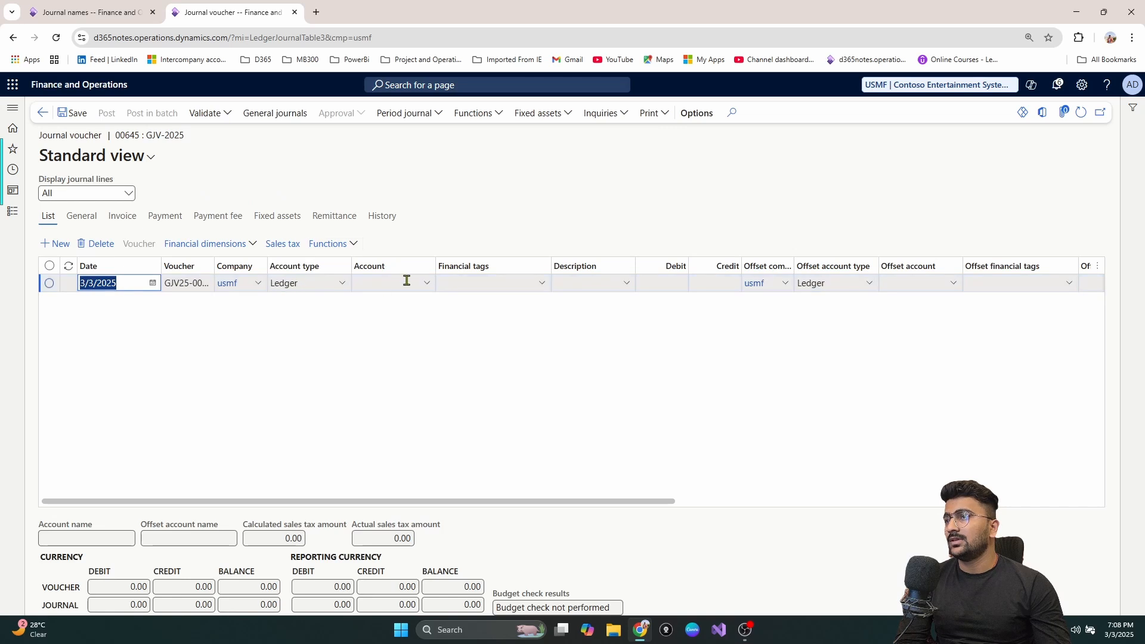
click(407, 280)
click(425, 288)
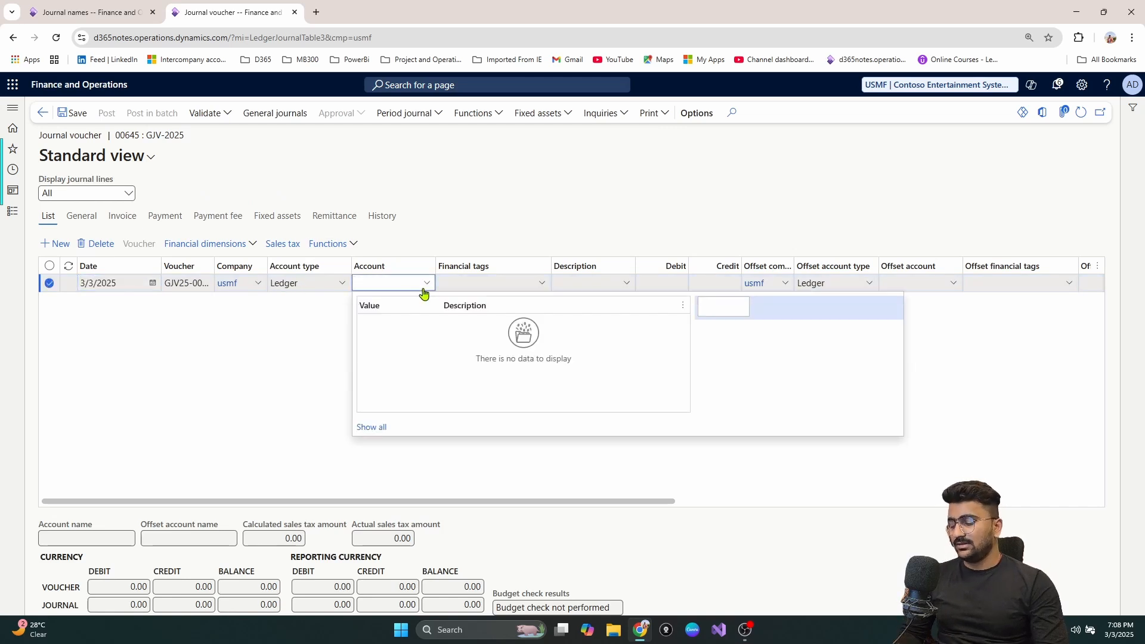
text(Rent--)
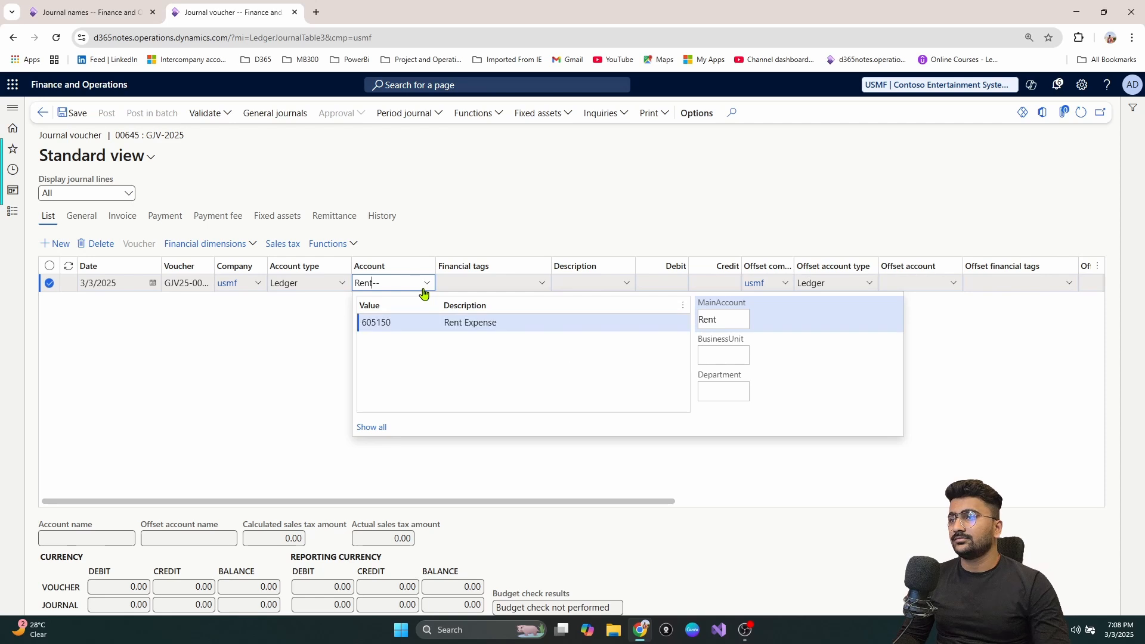
click(471, 323)
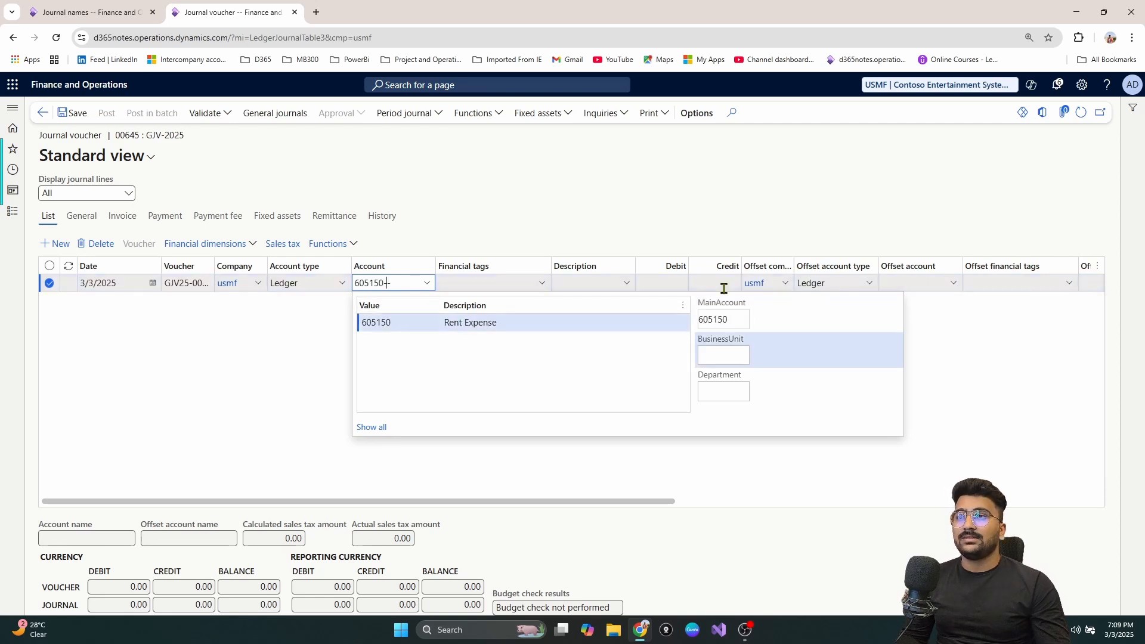
Step: Enter a debit of 1,000 on the Rent Expense line
click(667, 279)
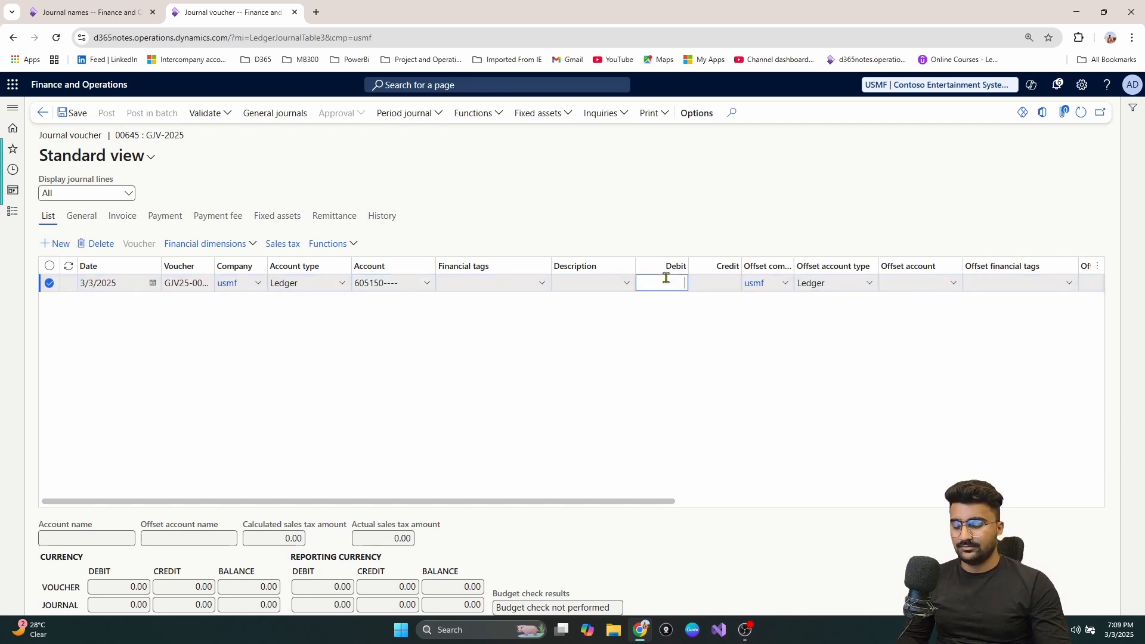
text(1,000)
key(Tab)
key(Tab)
key(Tab)
key(Tab)
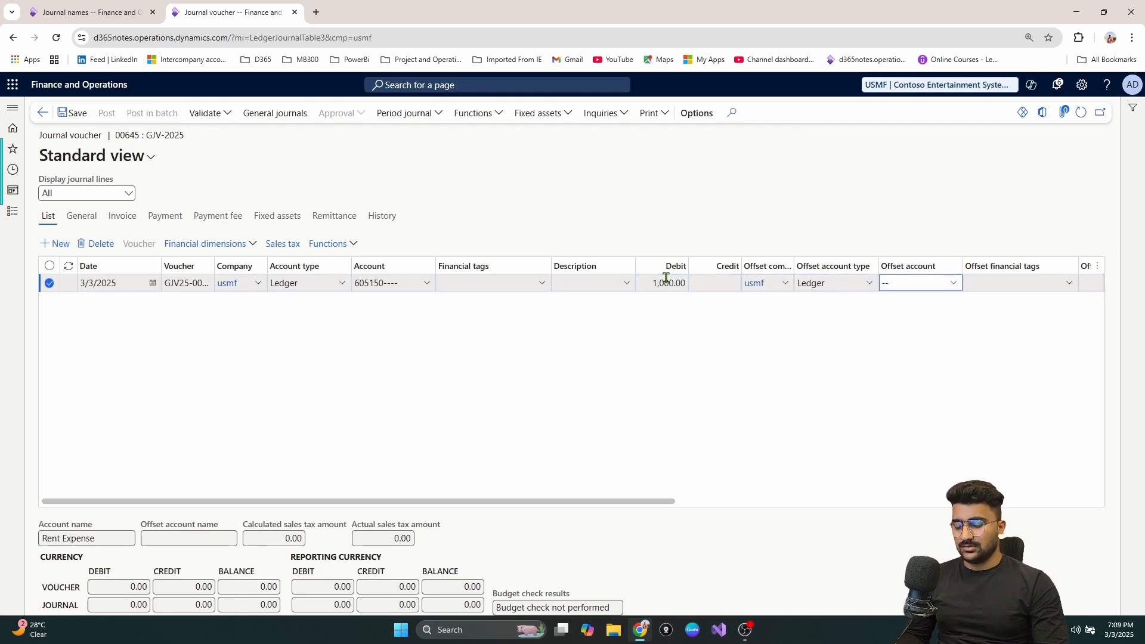
Step: Change the offset account type of the journal line to Vendor
key(shift+Tab)
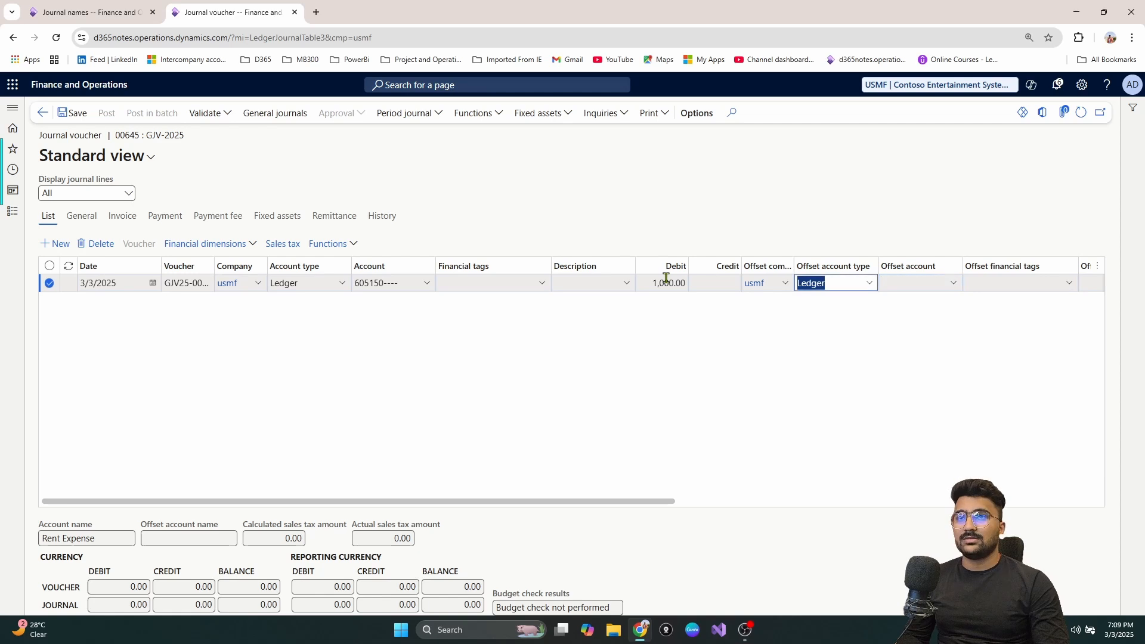
key(alt+Down)
key(Down)
key(Down)
key(Tab)
click(870, 285)
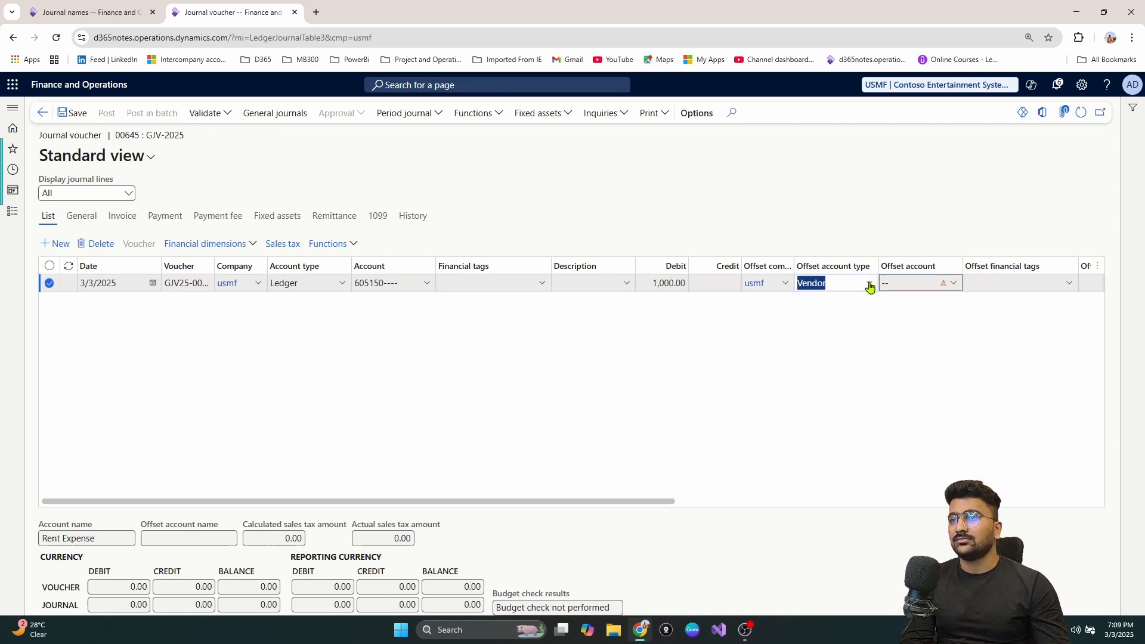
click(843, 357)
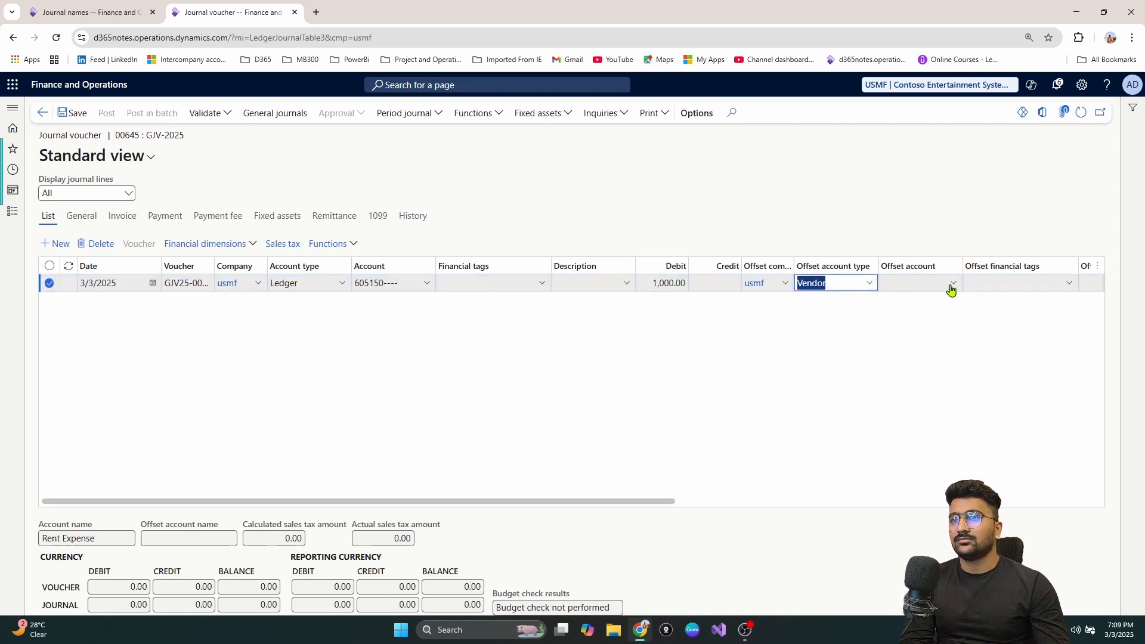
Step: Choose the vendor Acme Office Supplies as the line's offset account and save the voucher
click(953, 285)
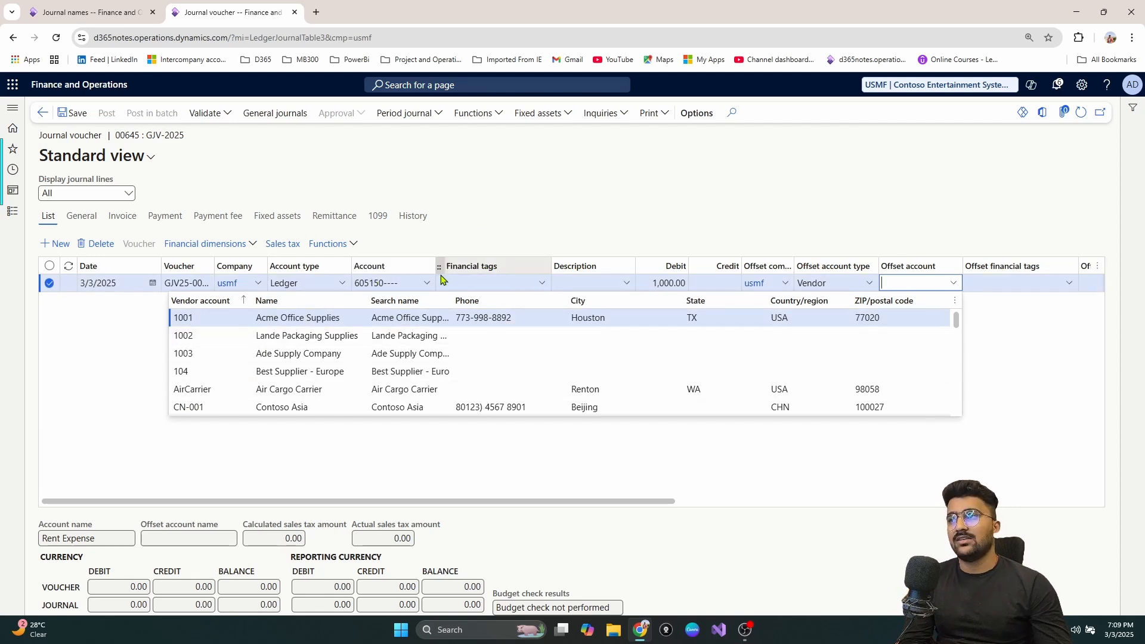
mouse_move(370, 280)
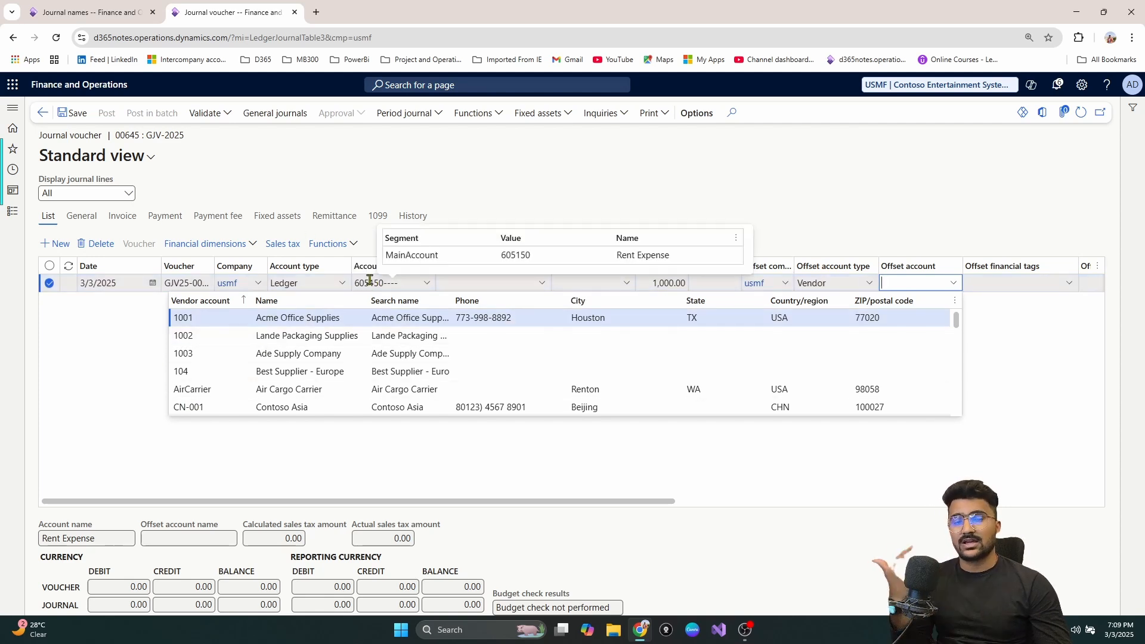
click(373, 318)
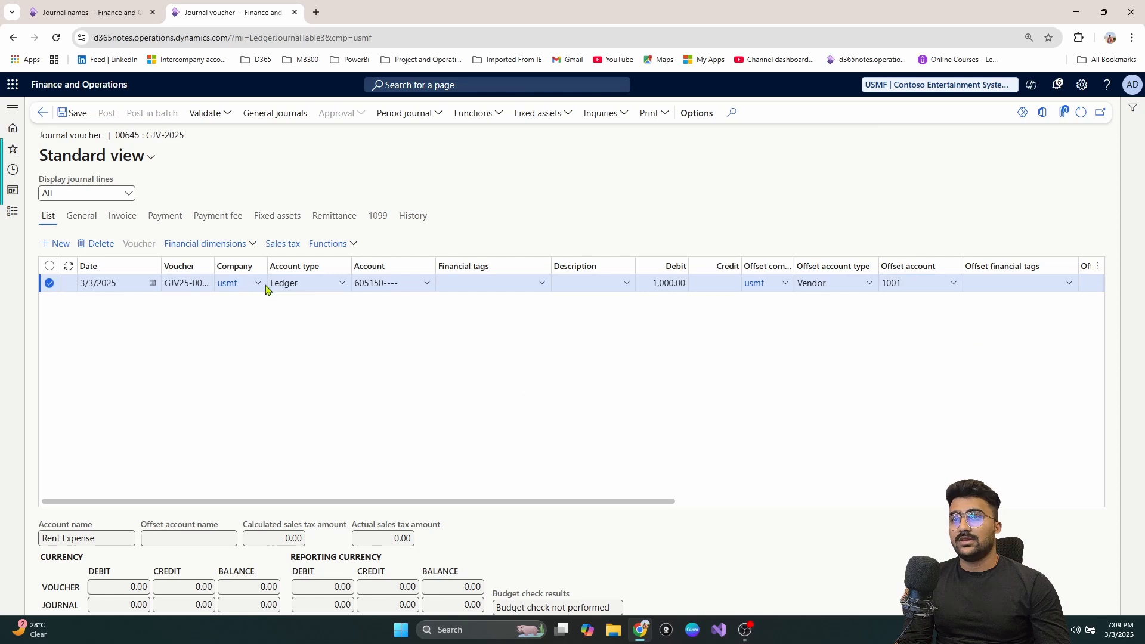
click(71, 113)
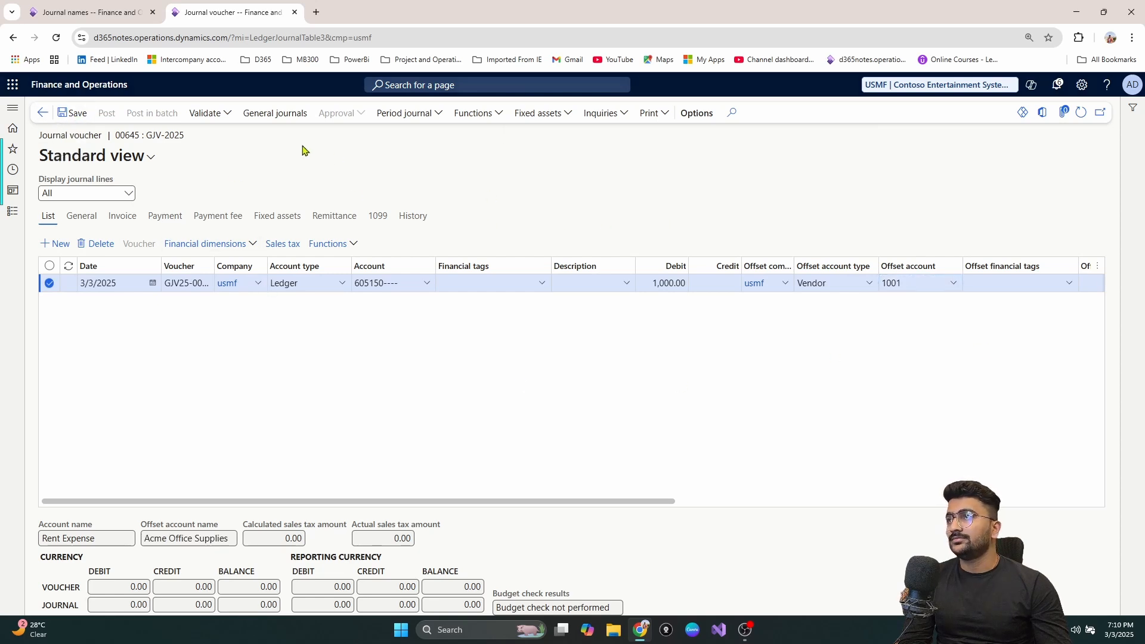
Step: Validate the journal voucher, save it and return to the general journals list
click(232, 114)
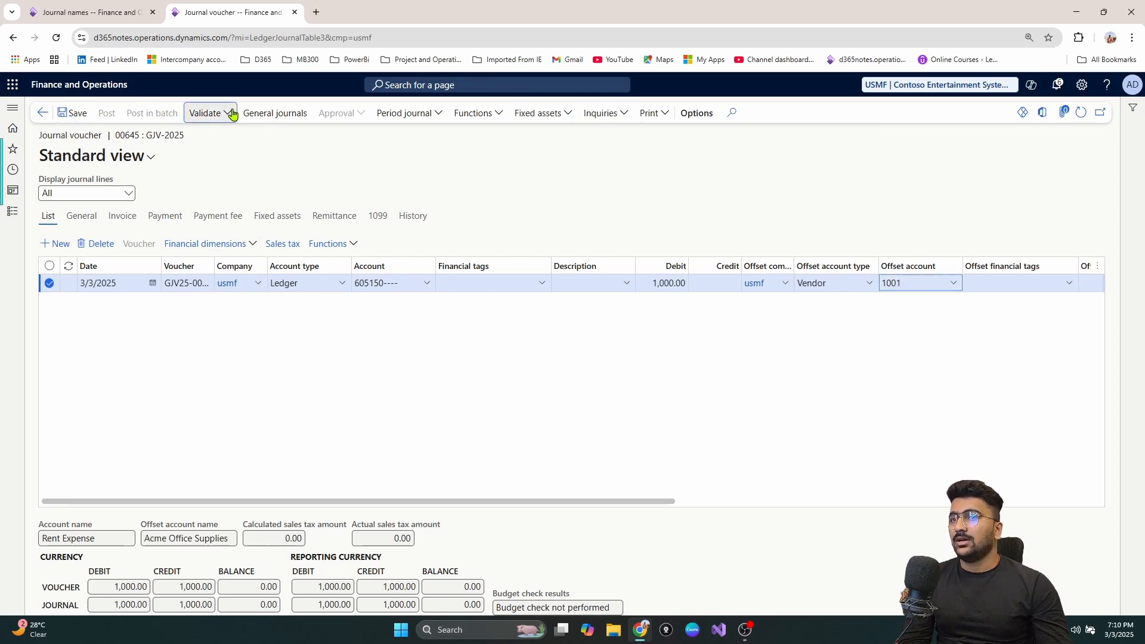
click(220, 172)
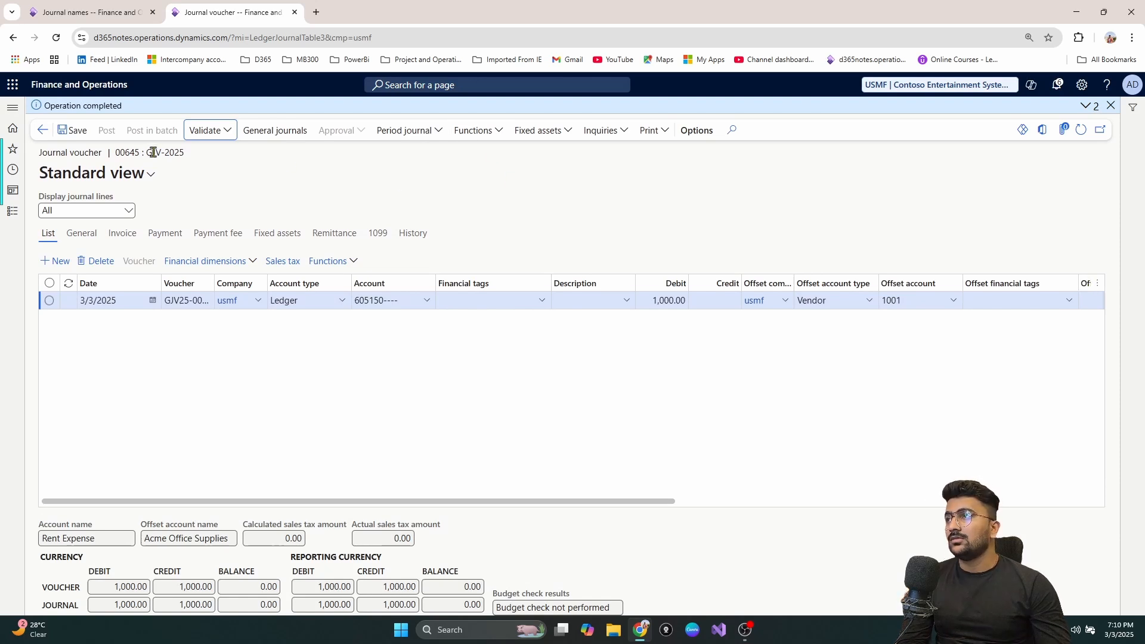
click(79, 129)
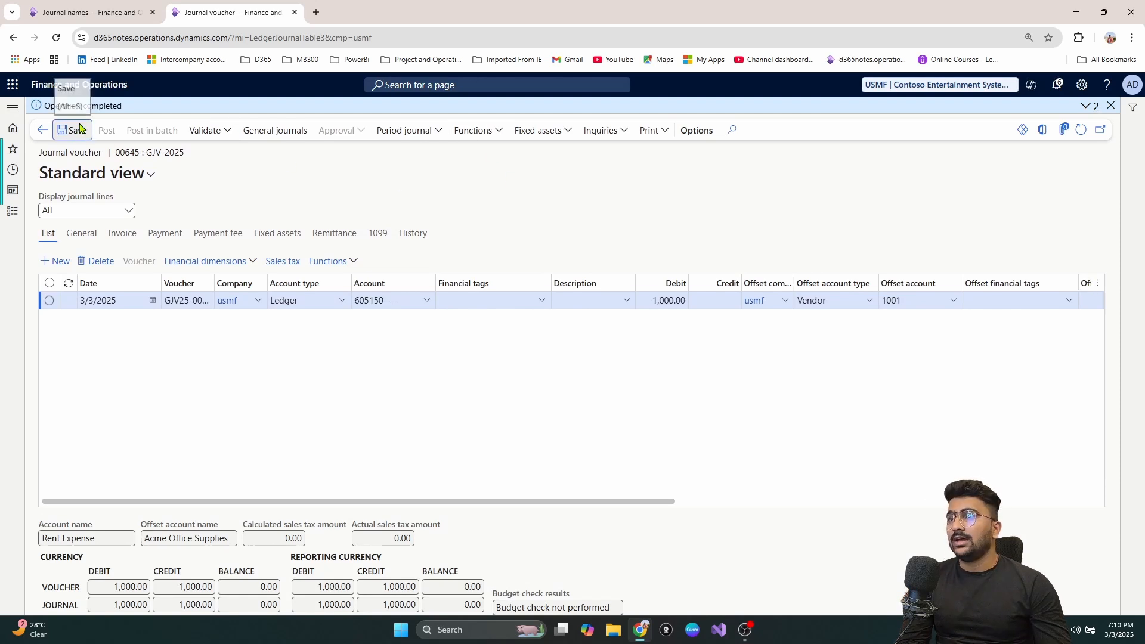
click(42, 129)
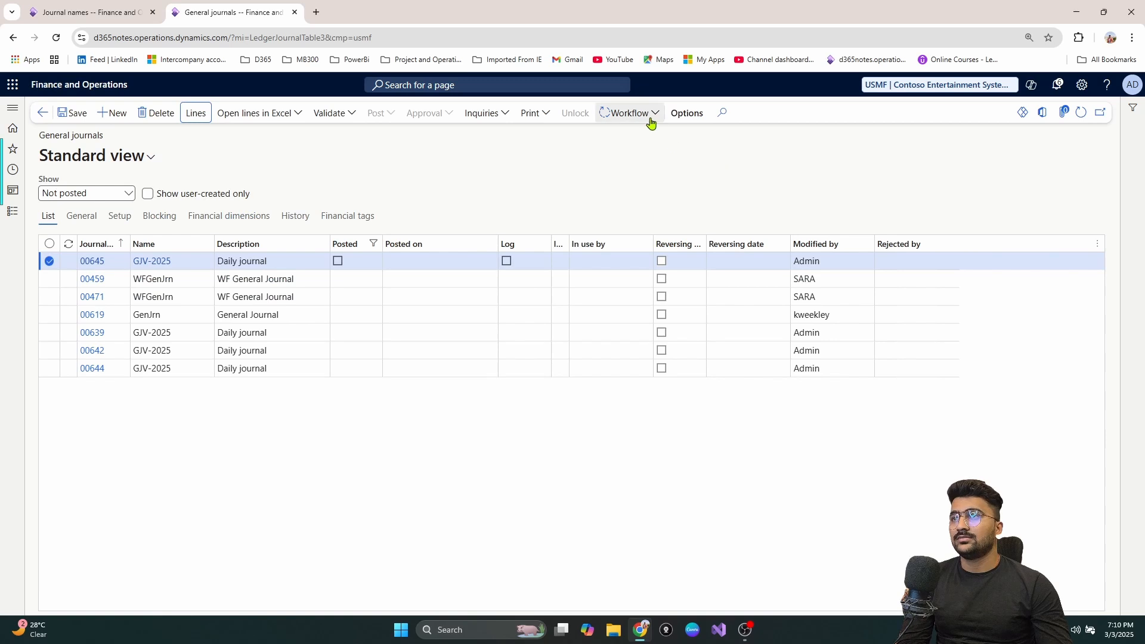
click(651, 122)
click(633, 137)
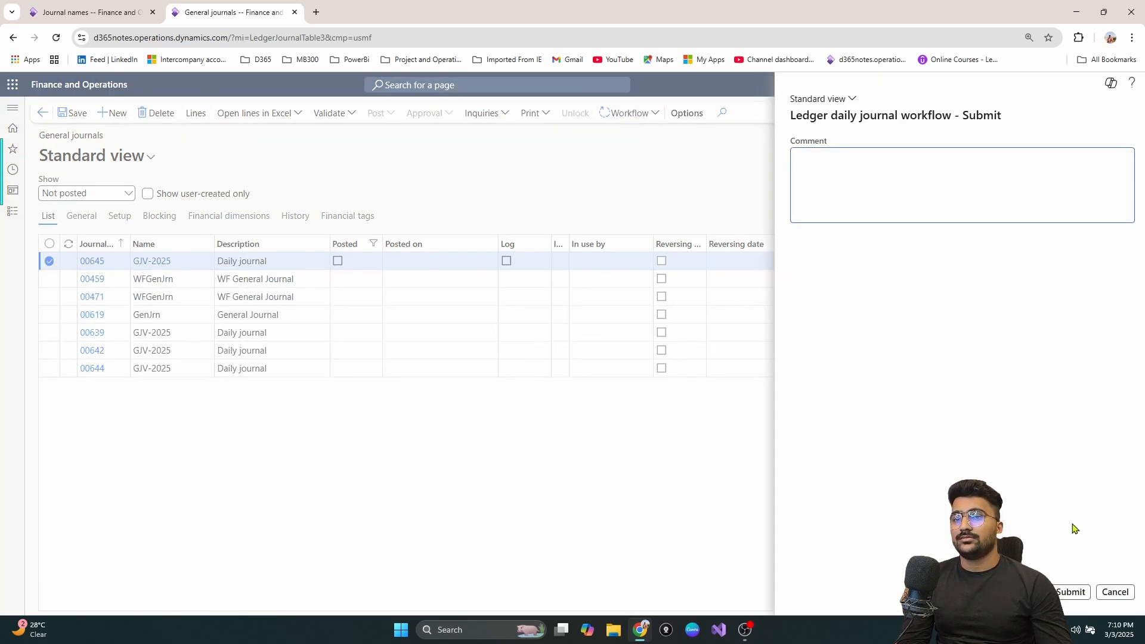
click(1114, 592)
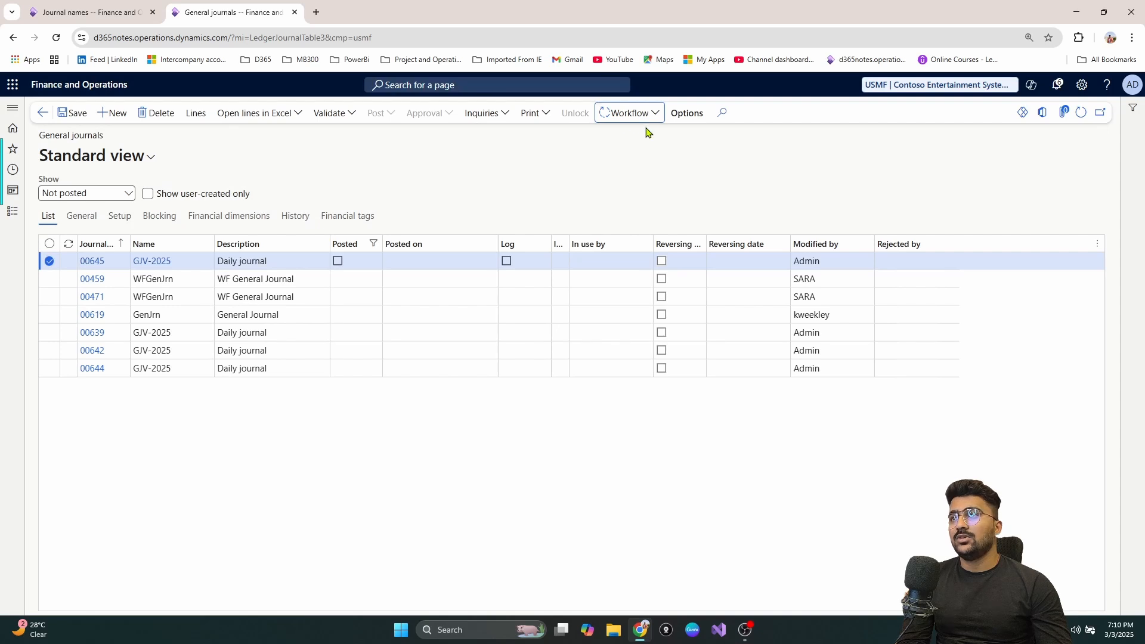
Step: Submit the new GJV-2025 journal to the ledger daily journal workflow with the comment "Please approve"
click(655, 113)
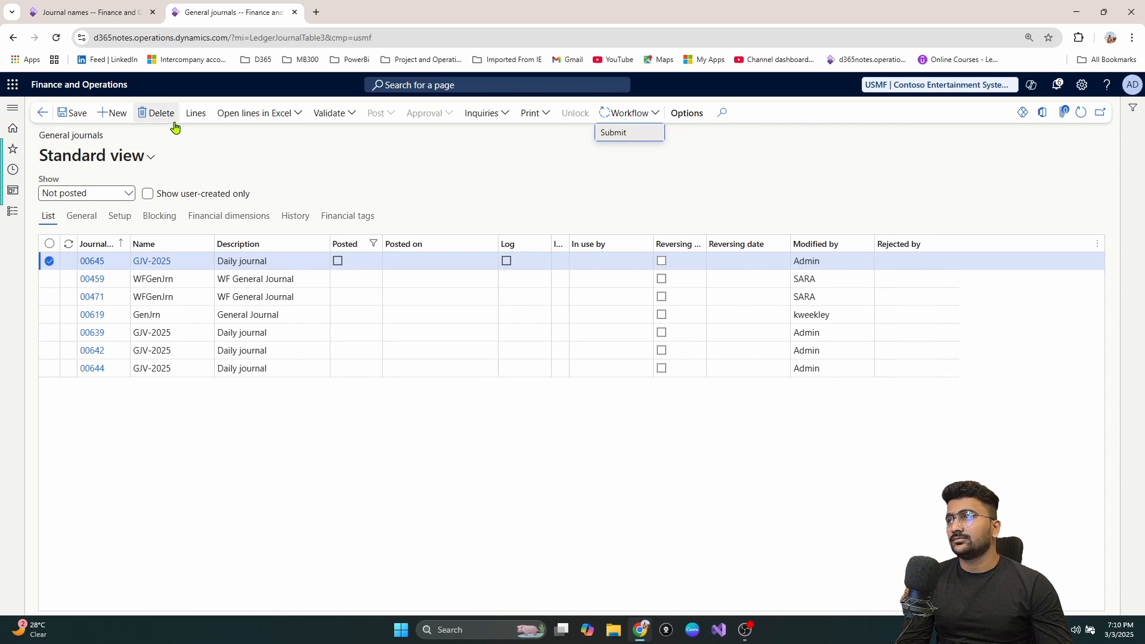
click(660, 134)
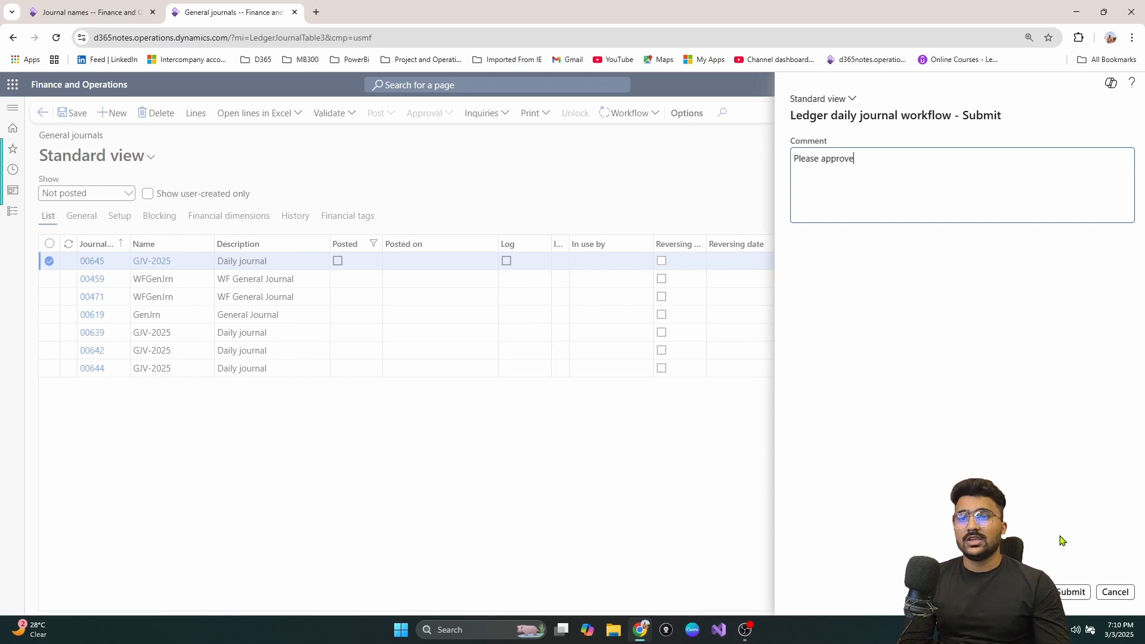
click(1069, 593)
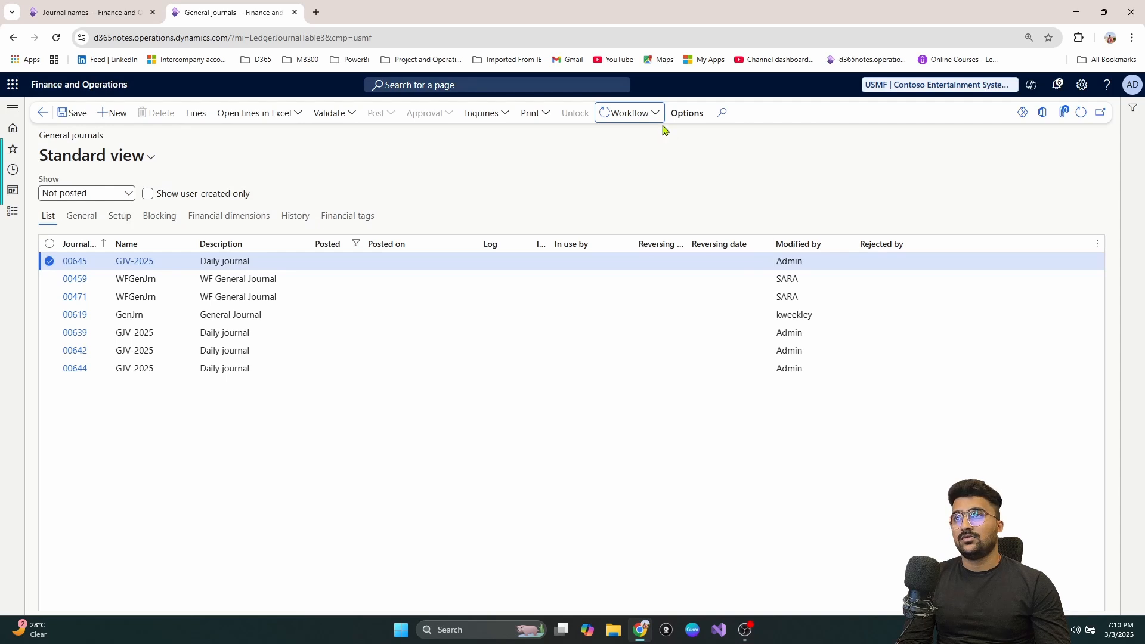
Step: Open the submitted GJV-2025 journal's workflow history and examine its tracking details, including the submitter and comment
click(658, 113)
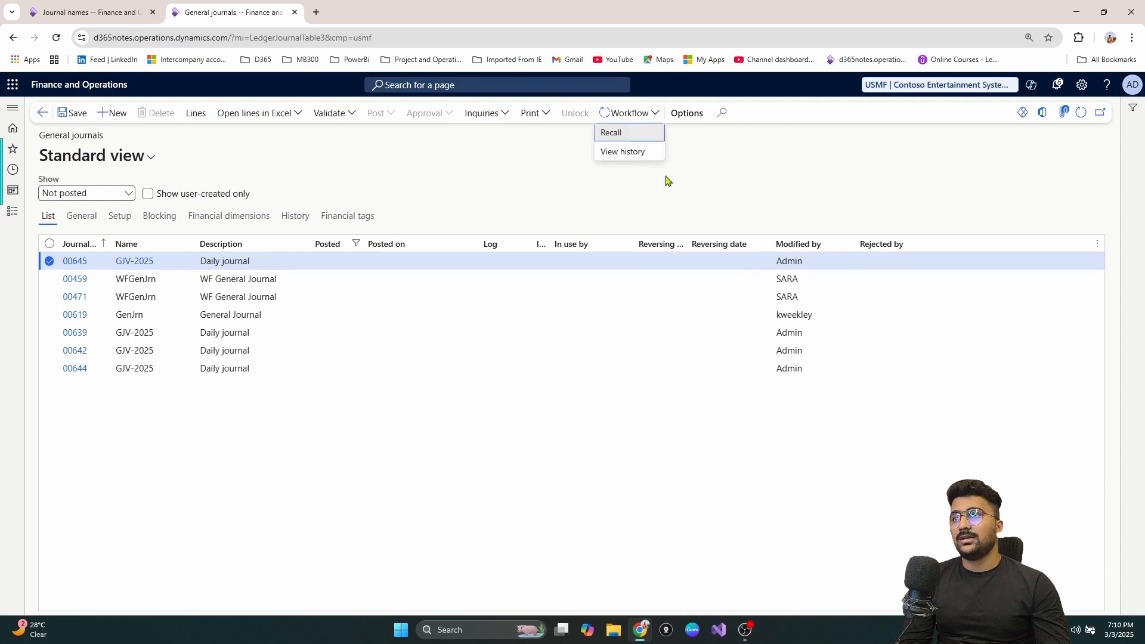
click(639, 154)
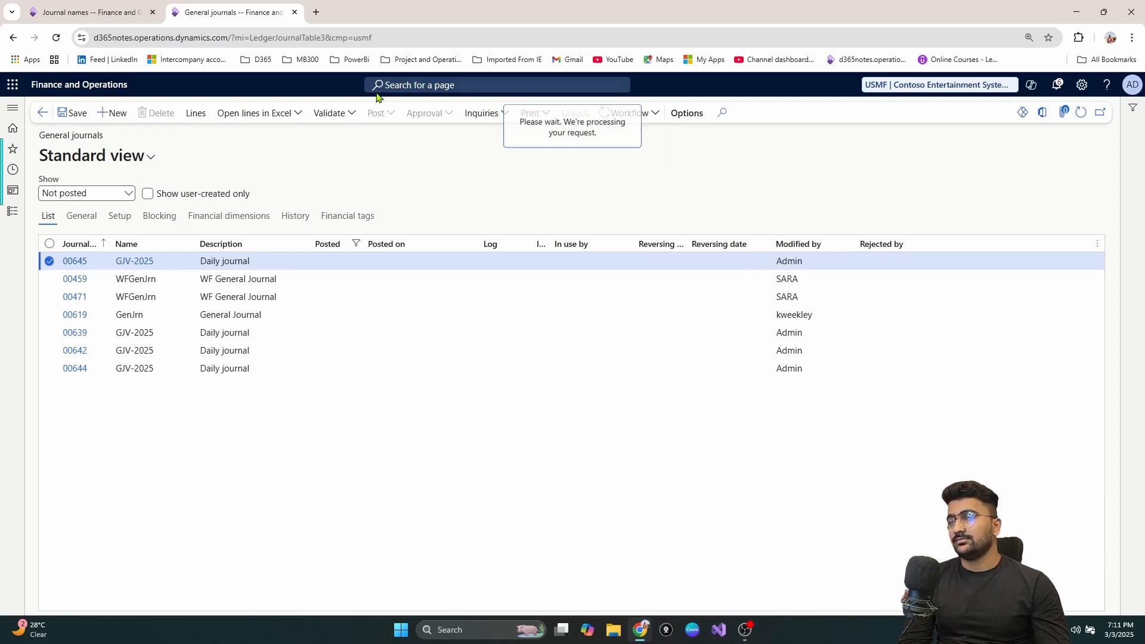
scroll(361, 416, down, 4)
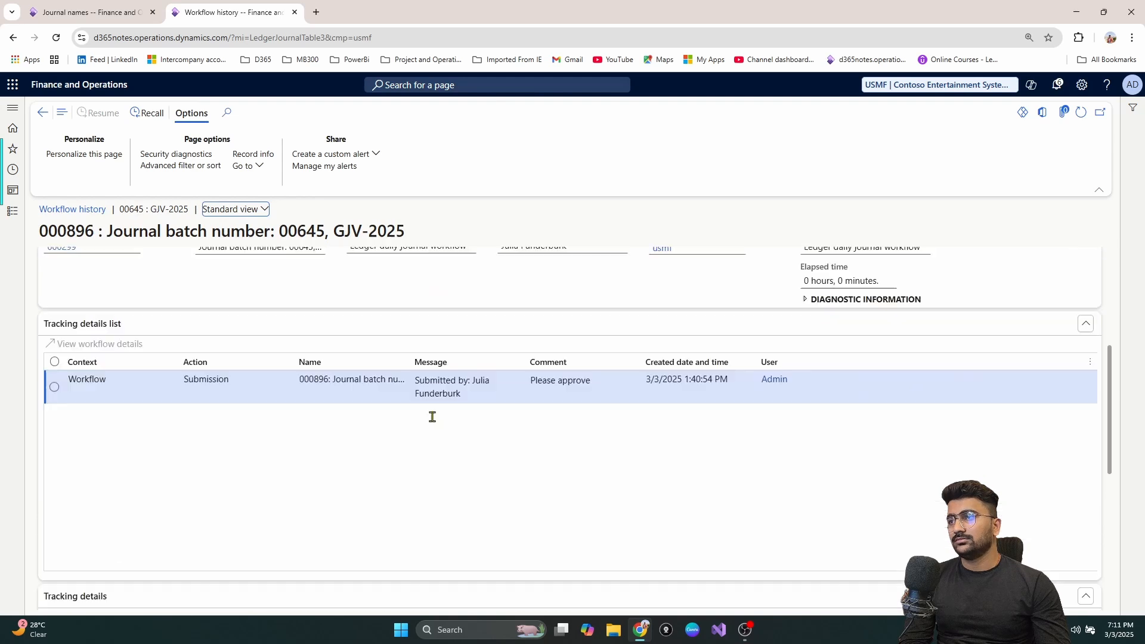
scroll(434, 422, up, 2)
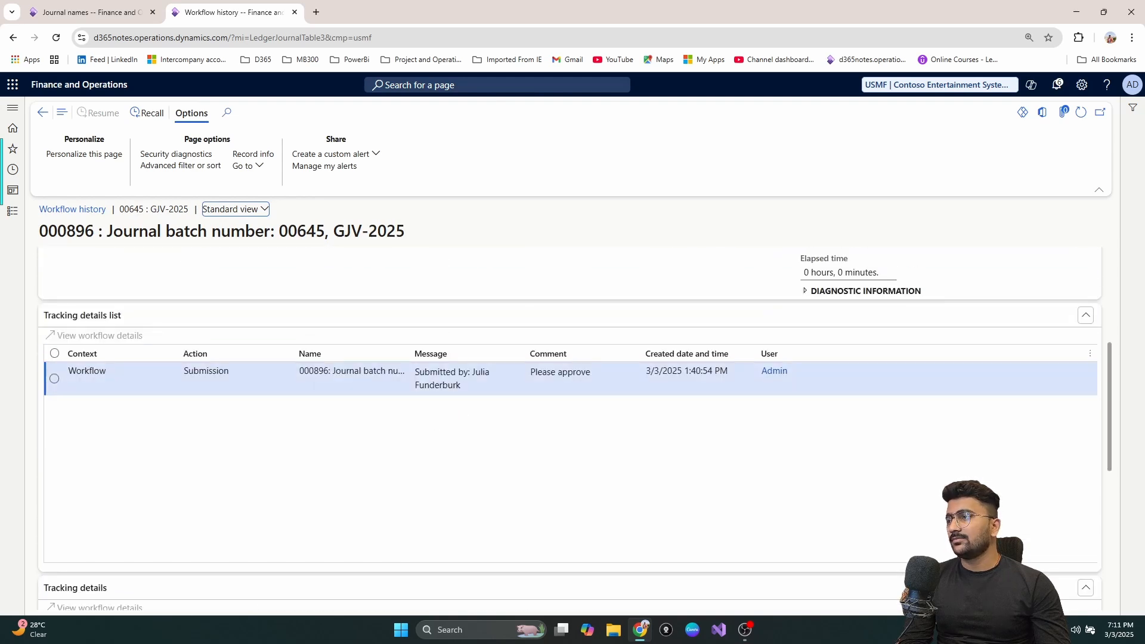
click(464, 386)
mouse_move(462, 385)
mouse_down()
mouse_move(488, 368)
mouse_move(468, 369)
mouse_up()
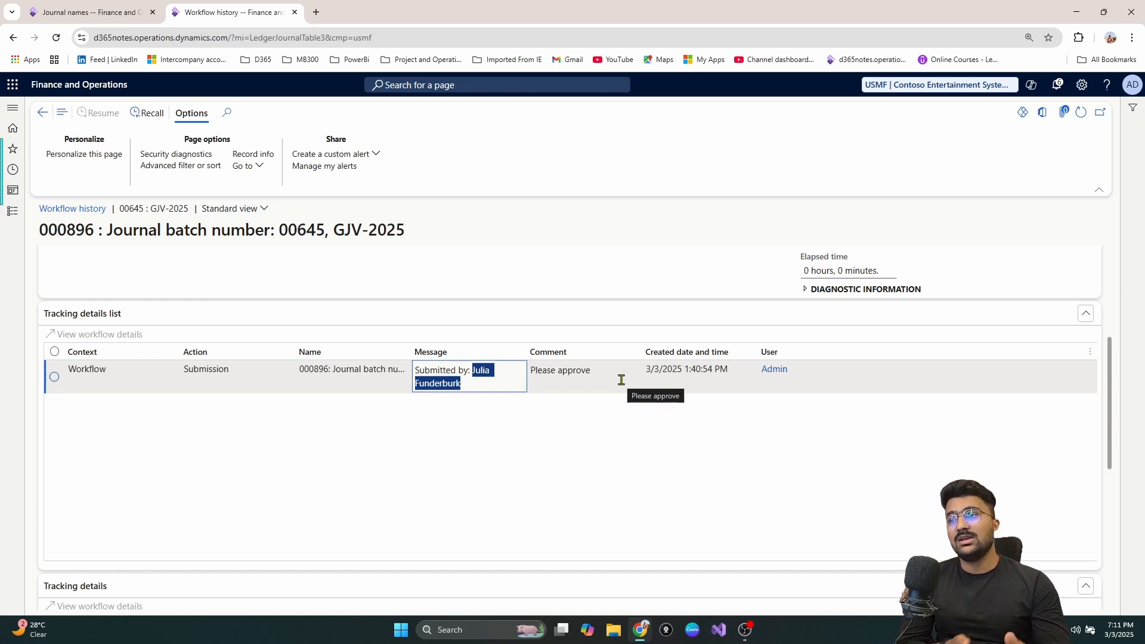
scroll(374, 385, up, 1)
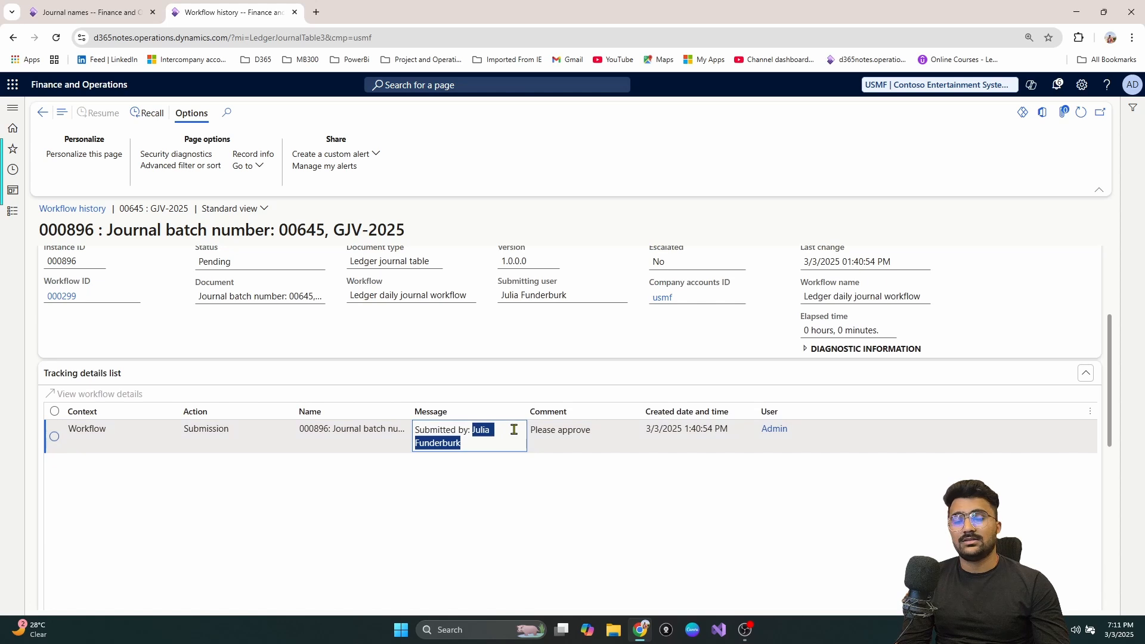
scroll(567, 438, down, 5)
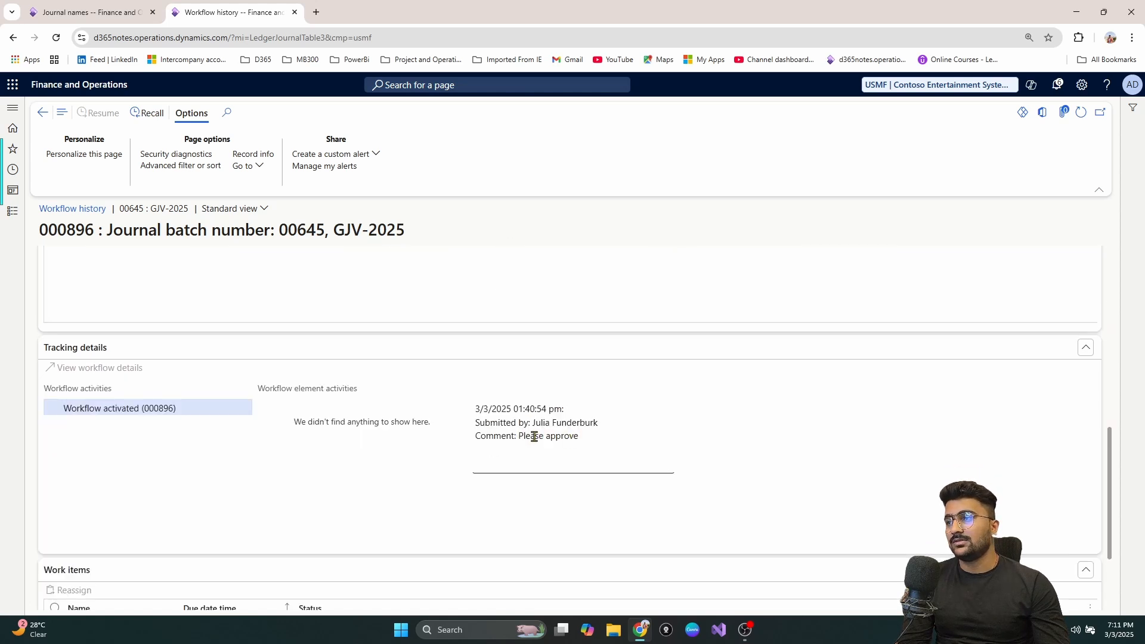
scroll(534, 437, up, 4)
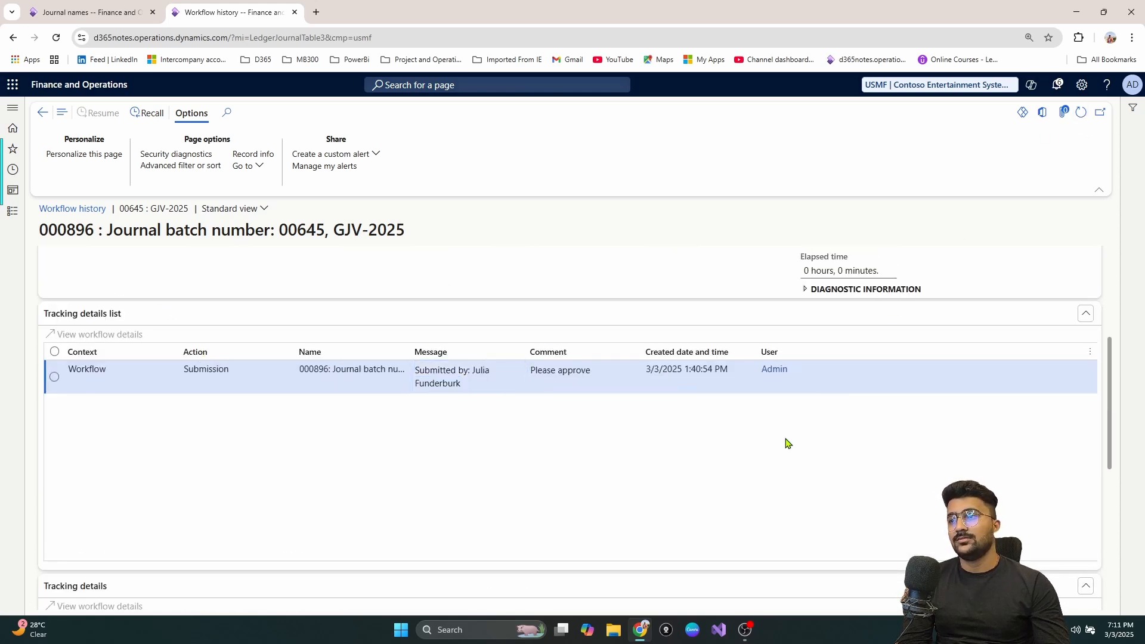
scroll(788, 444, down, 1)
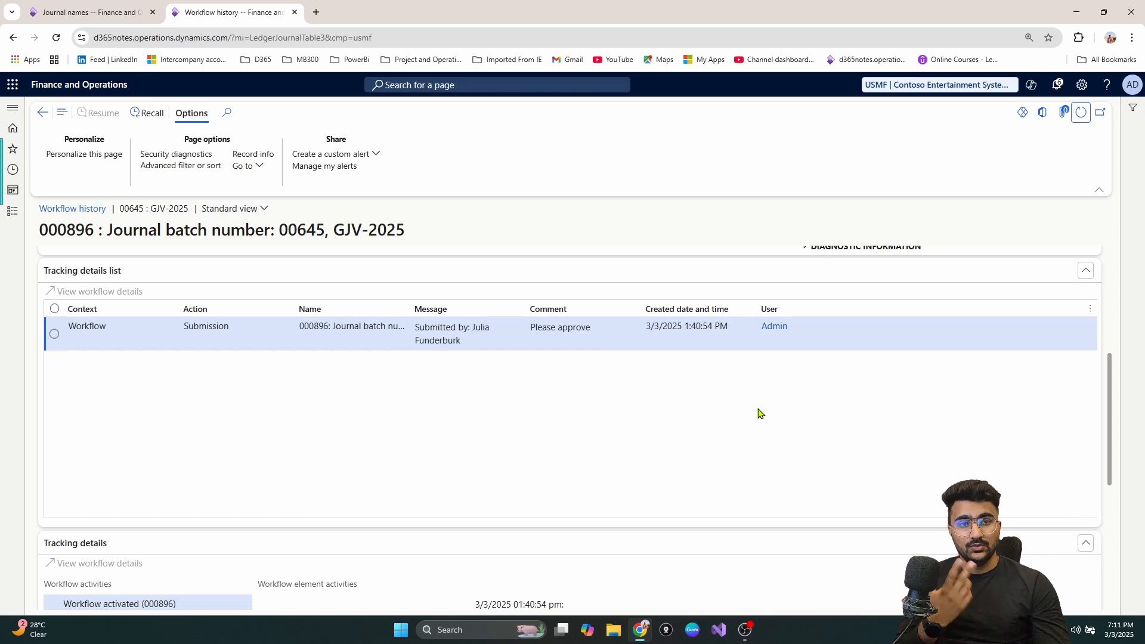
Step: Refresh the workflow history, widen the Name column and examine the new workflow and Accountant approval entries
click(1081, 112)
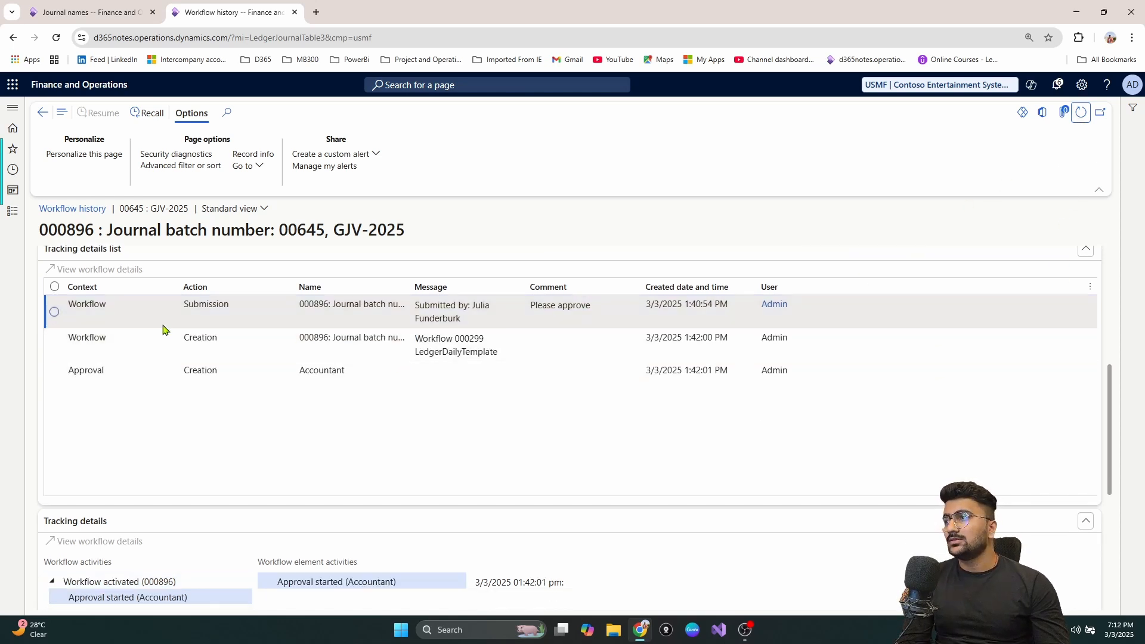
click(131, 349)
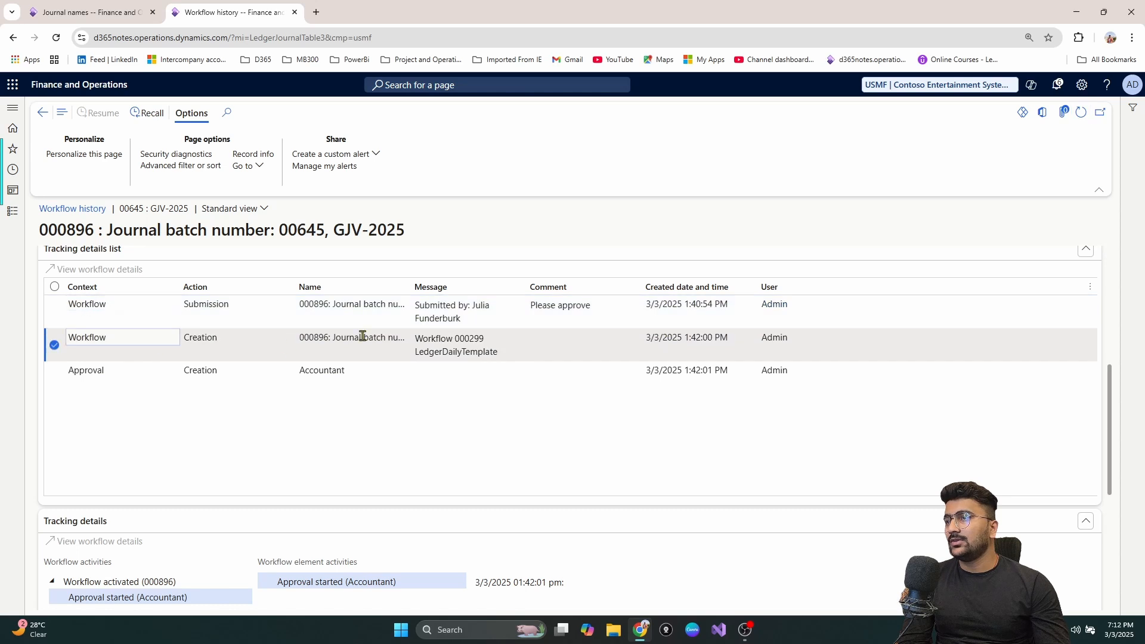
drag(427, 292, 480, 292)
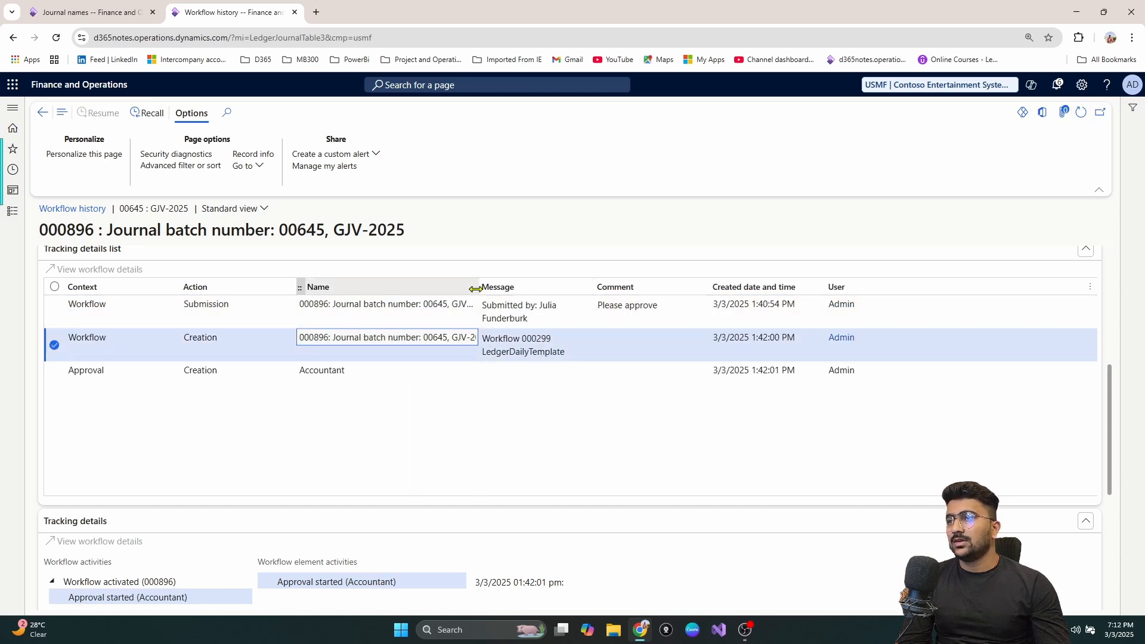
click(355, 370)
drag(356, 369, 308, 375)
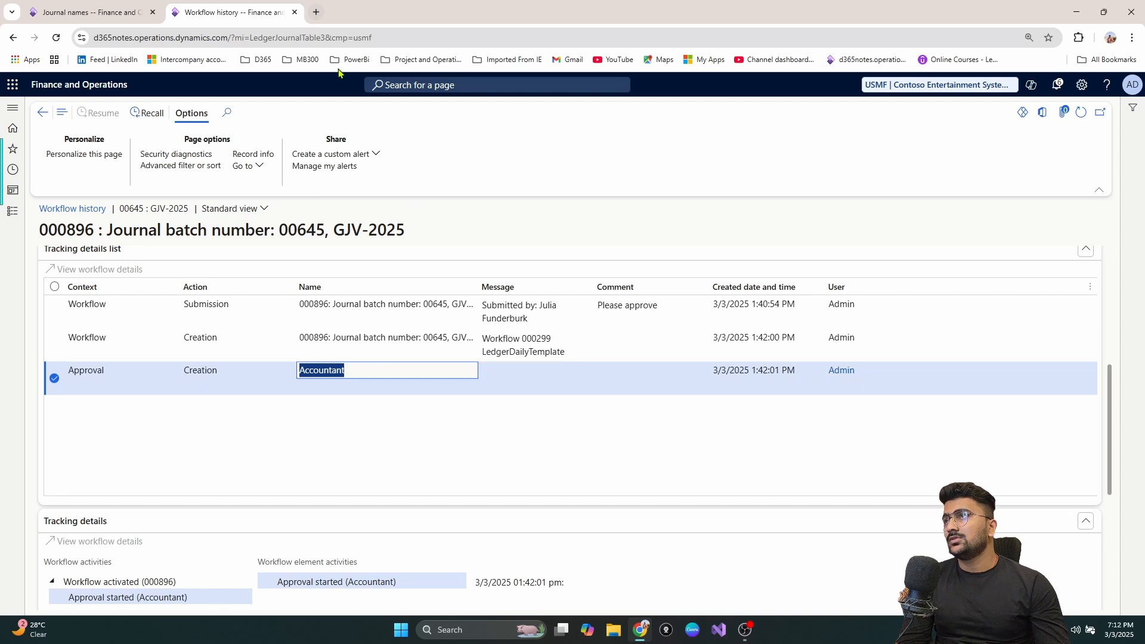
Step: Duplicate the browser tab and go to the work items assigned to me on the home dashboard
right_click(261, 18)
click(298, 123)
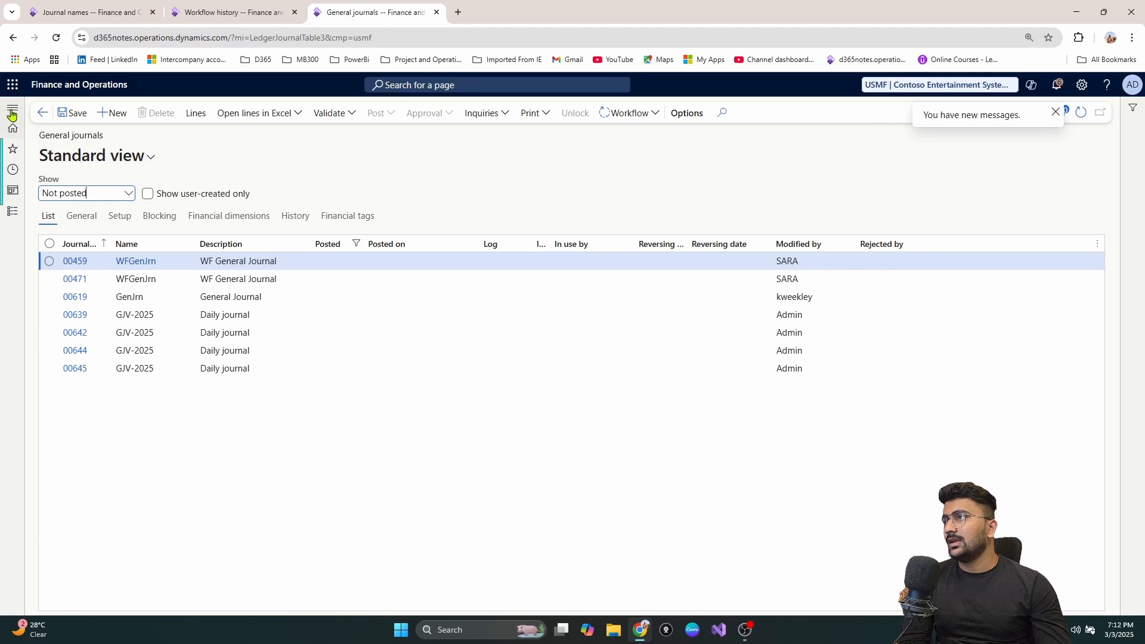
click(13, 129)
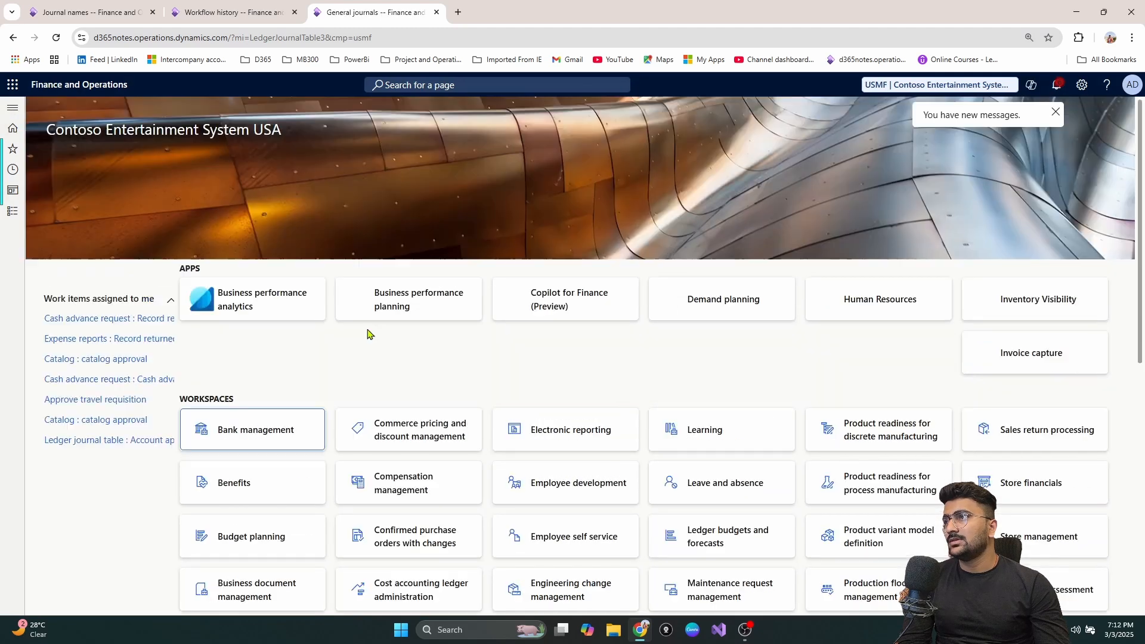
scroll(227, 299, down, 4)
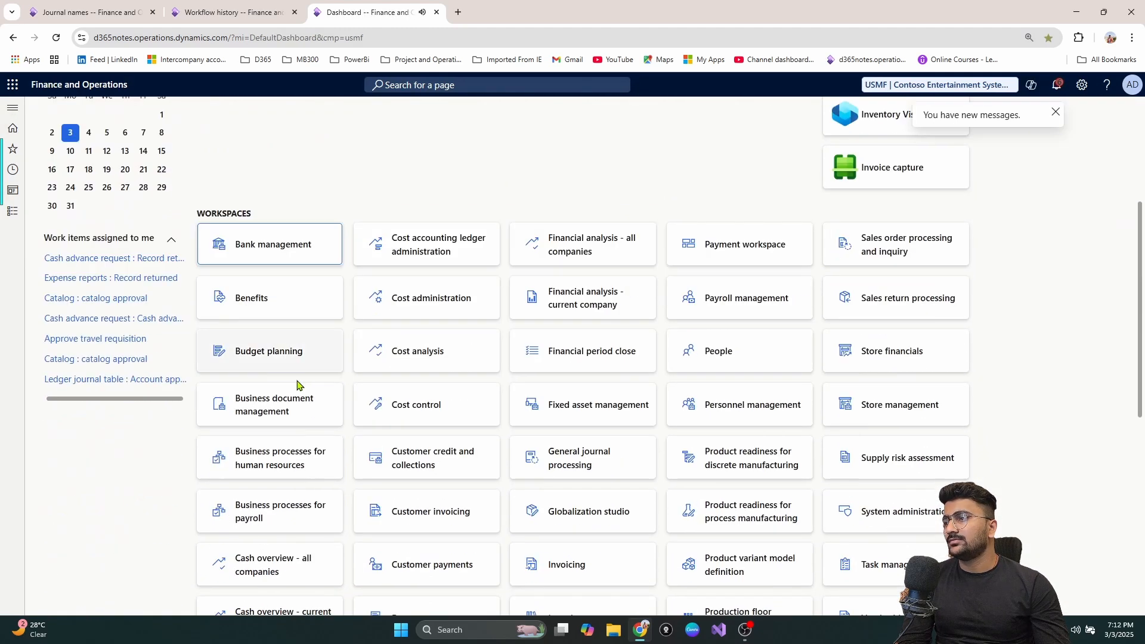
drag(138, 399, 215, 404)
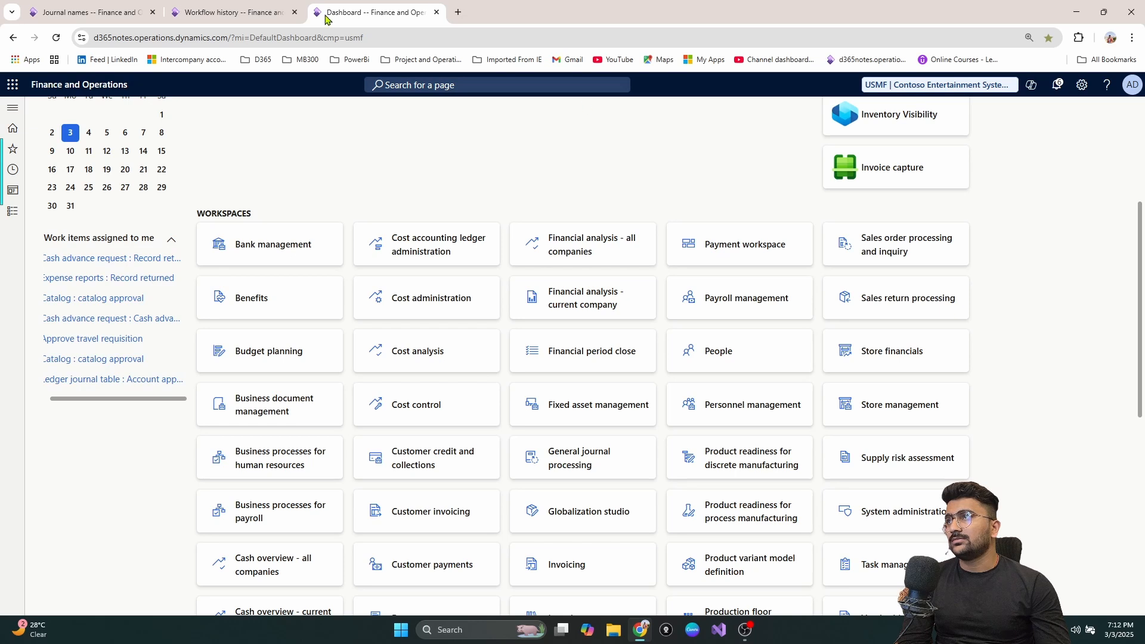
Step: Compare the GJV-2025 journal's assigned work item with the approval entry in its workflow history
click(272, 12)
click(376, 12)
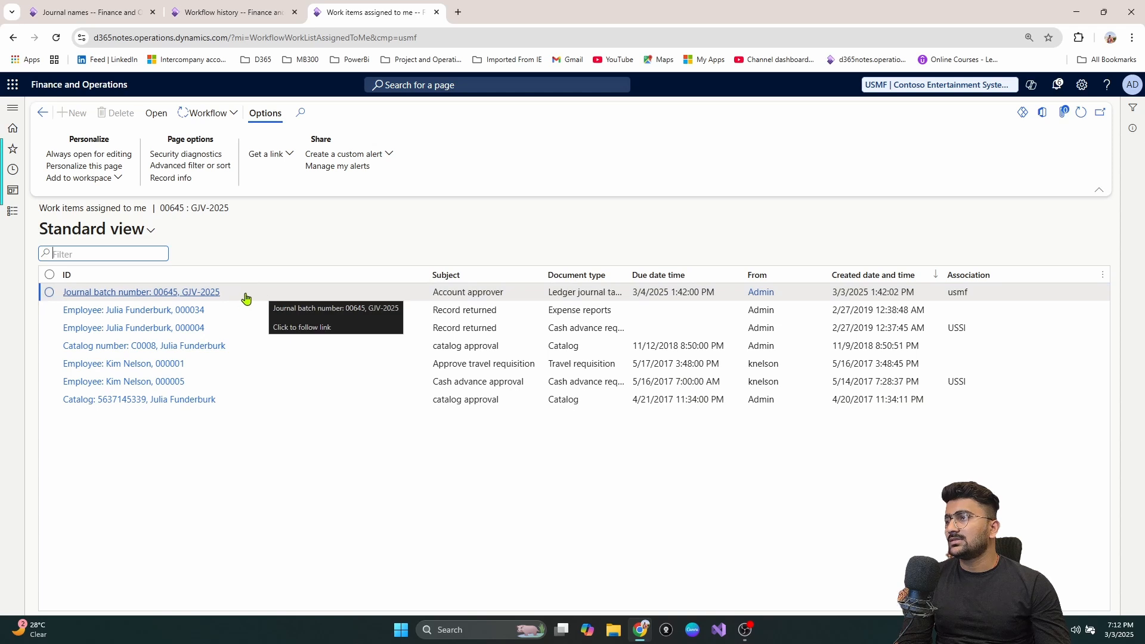
click(232, 12)
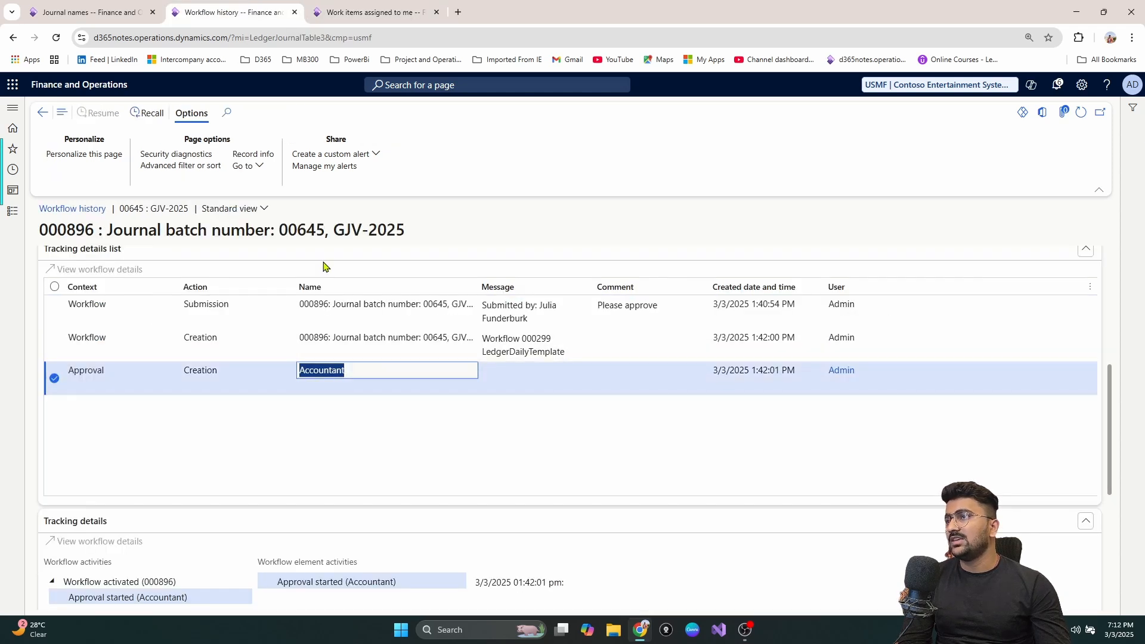
click(369, 7)
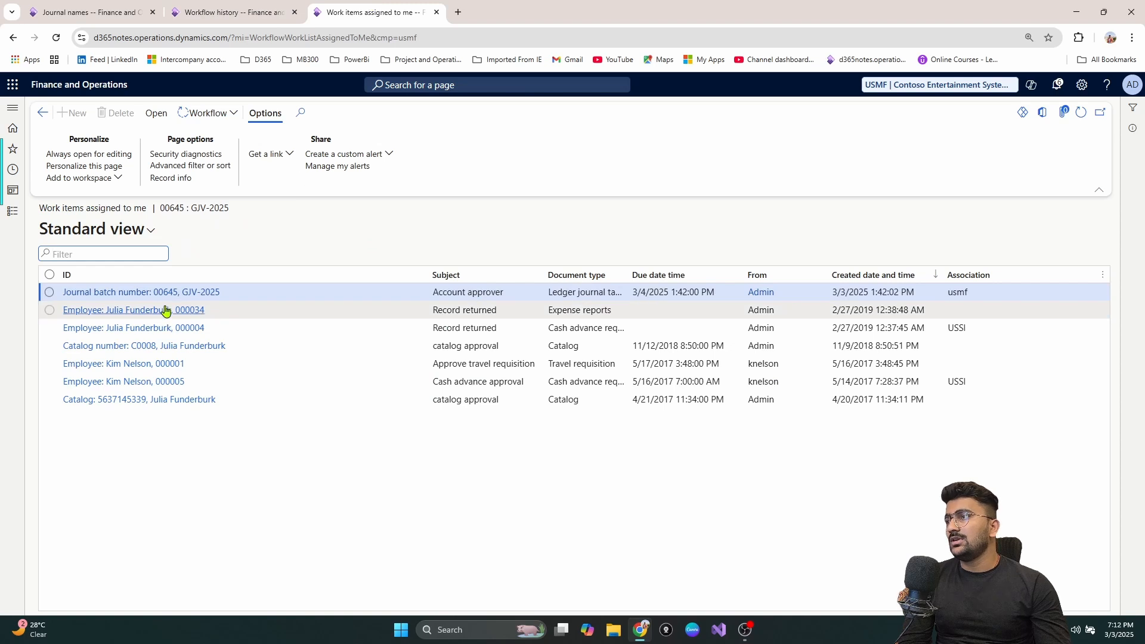
click(44, 111)
click(234, 12)
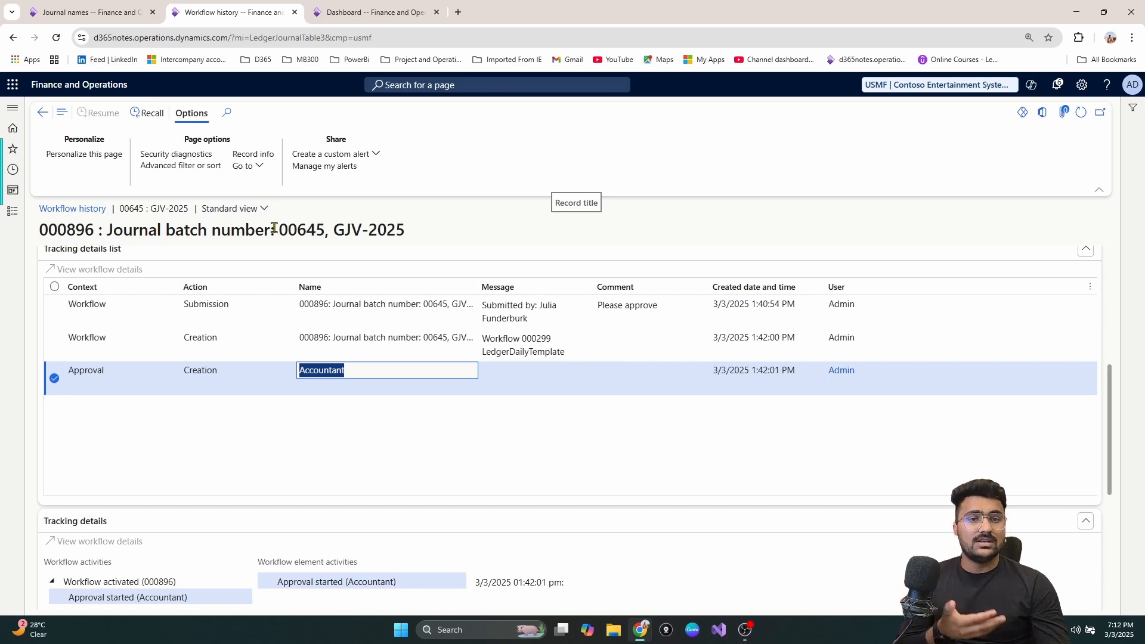
Step: Open the full list of assigned work items from the dashboard's ledger journal table account approver item
click(373, 12)
scroll(114, 560, down, 1)
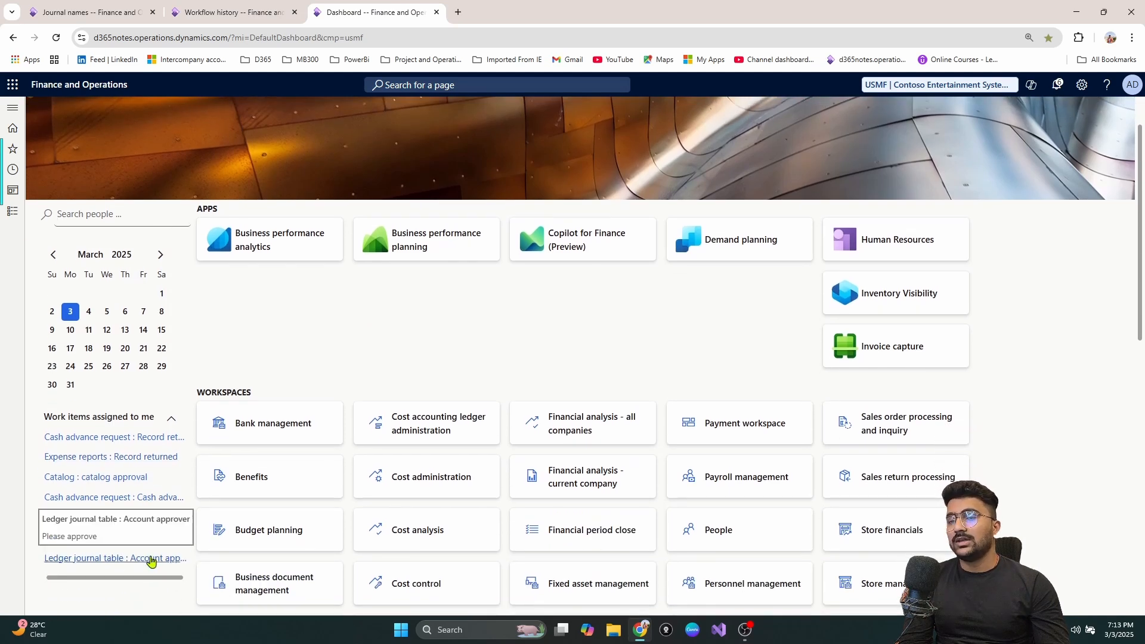
click(151, 561)
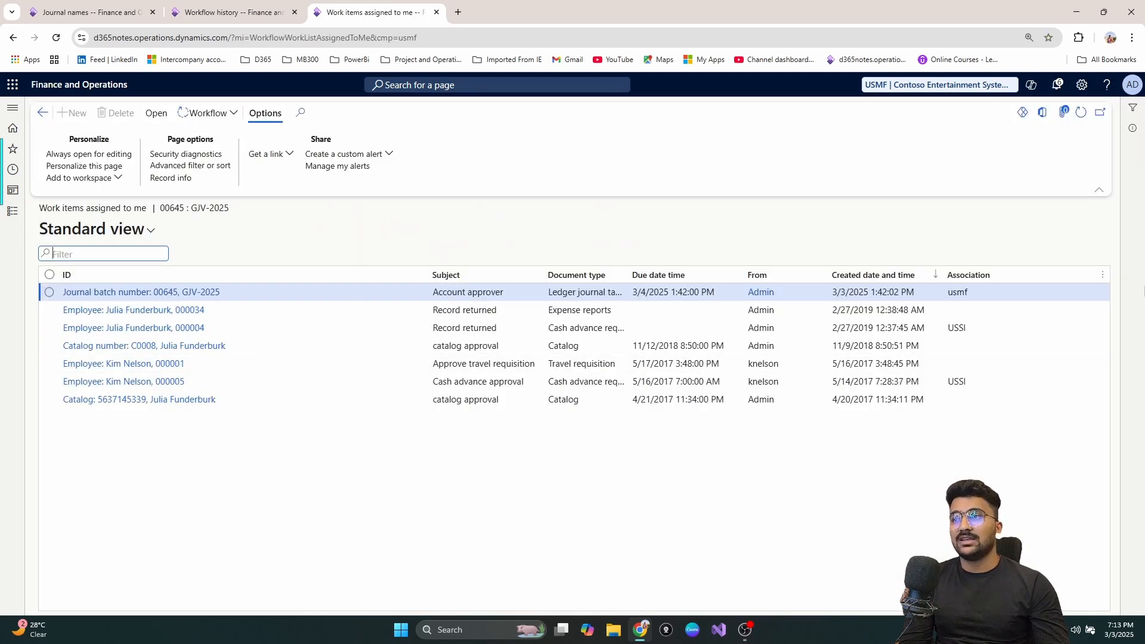
Step: Open the journal behind the GJV-2025 work item, review all columns of its voucher line and return to the journal header
click(241, 295)
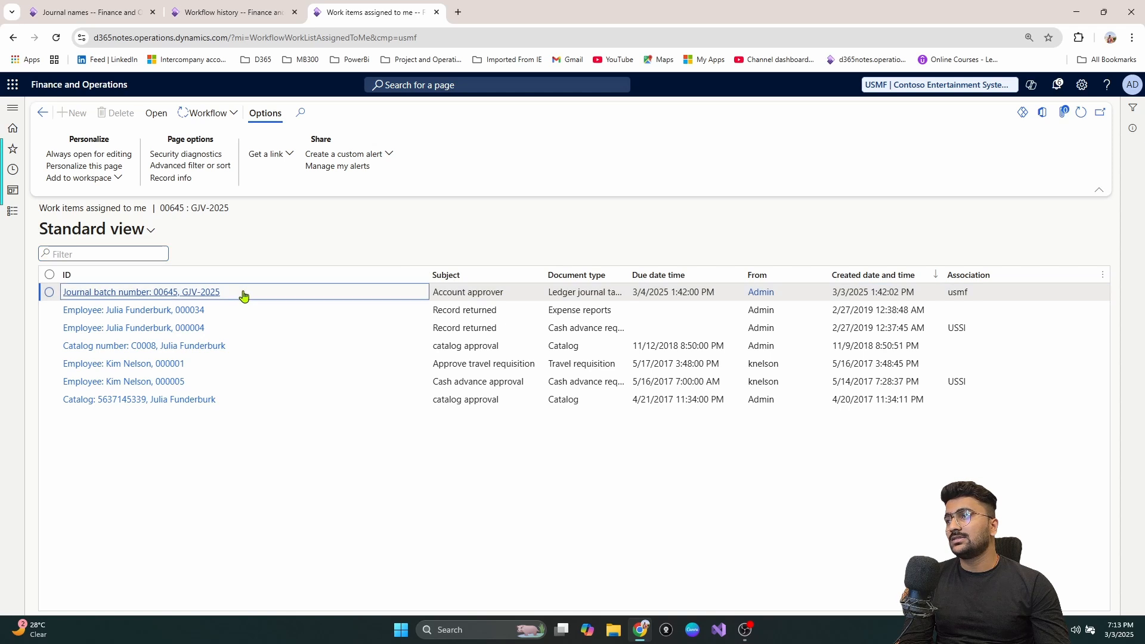
click(49, 292)
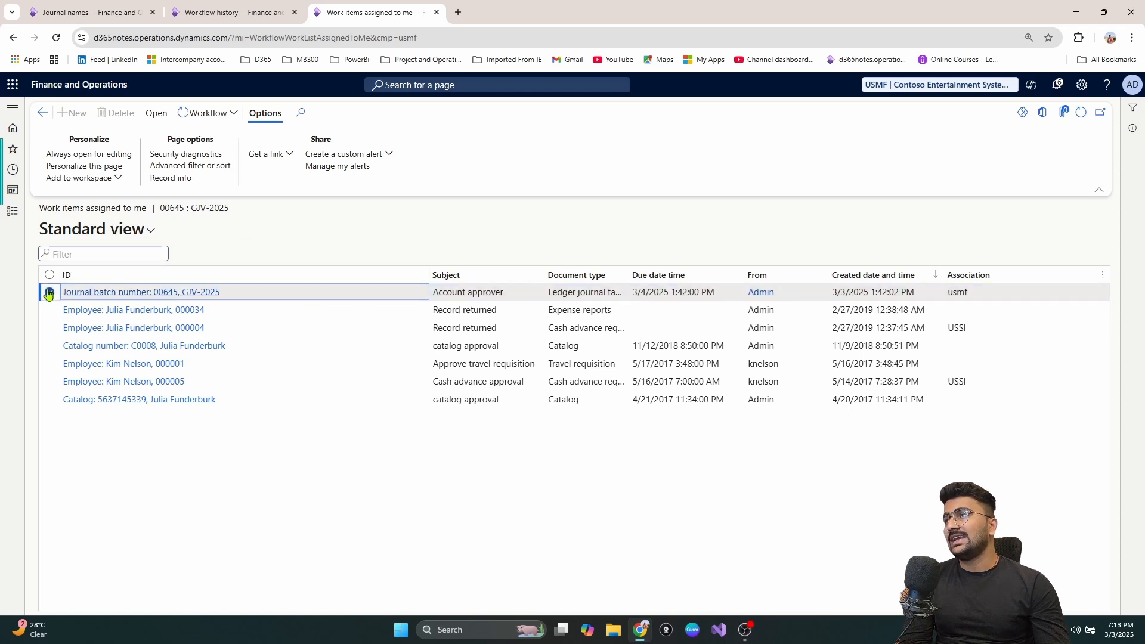
click(156, 114)
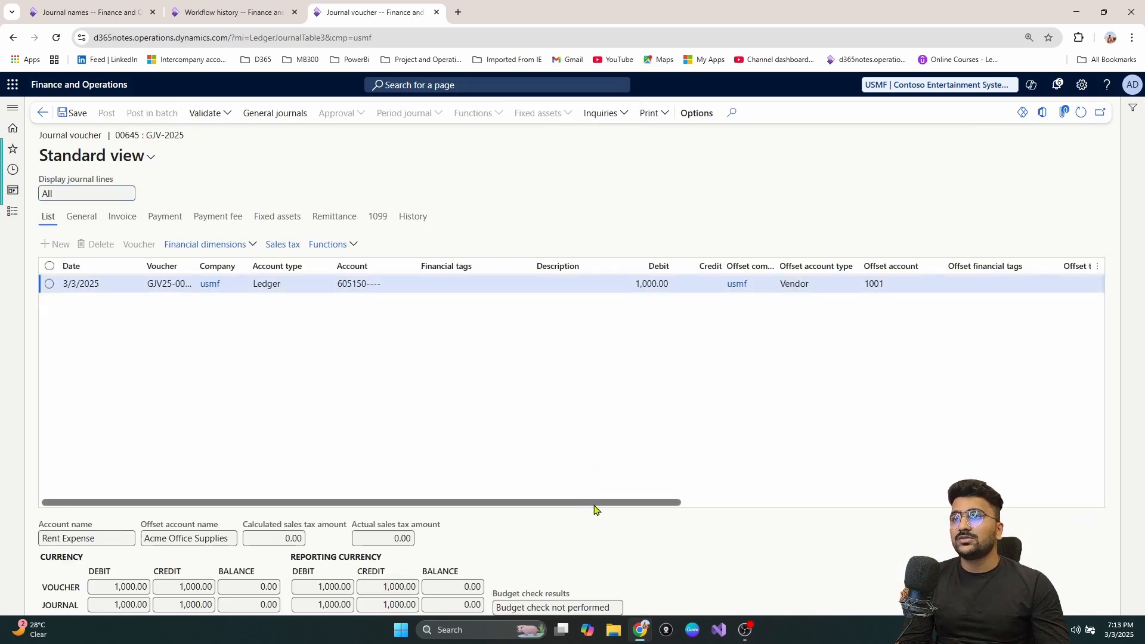
drag(596, 506, 1061, 550)
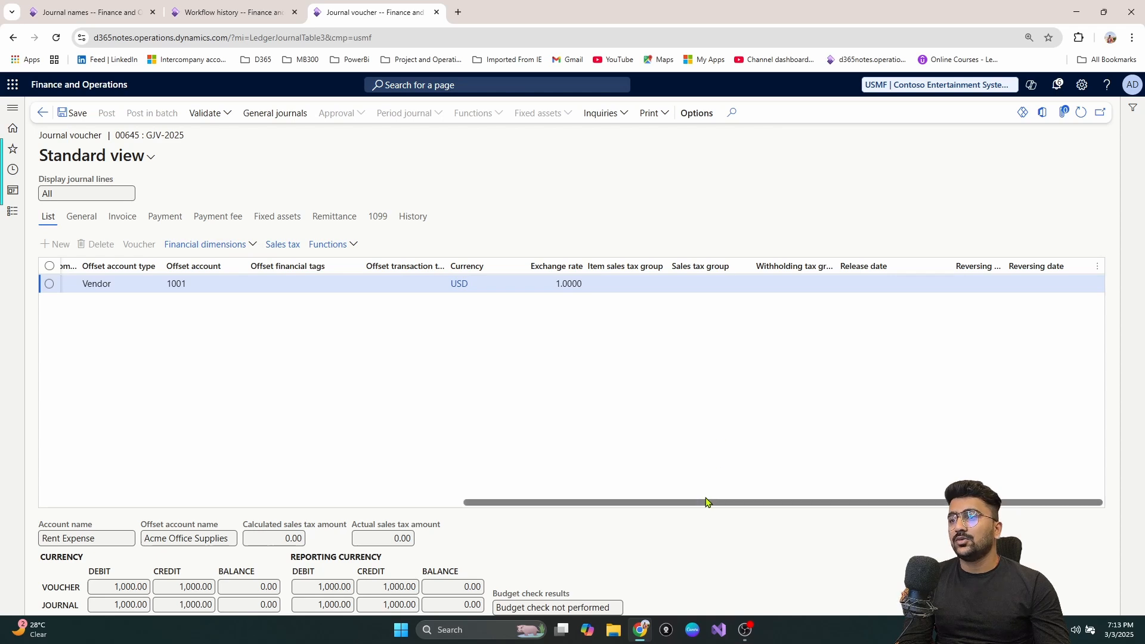
drag(708, 502, 286, 502)
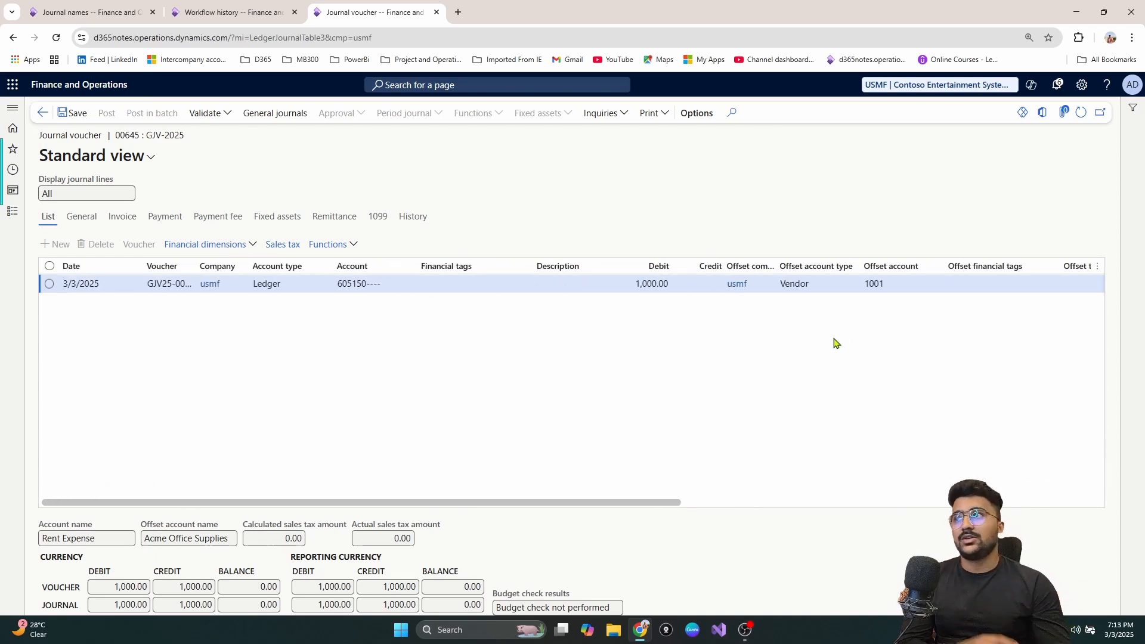
click(13, 108)
click(259, 171)
click(42, 112)
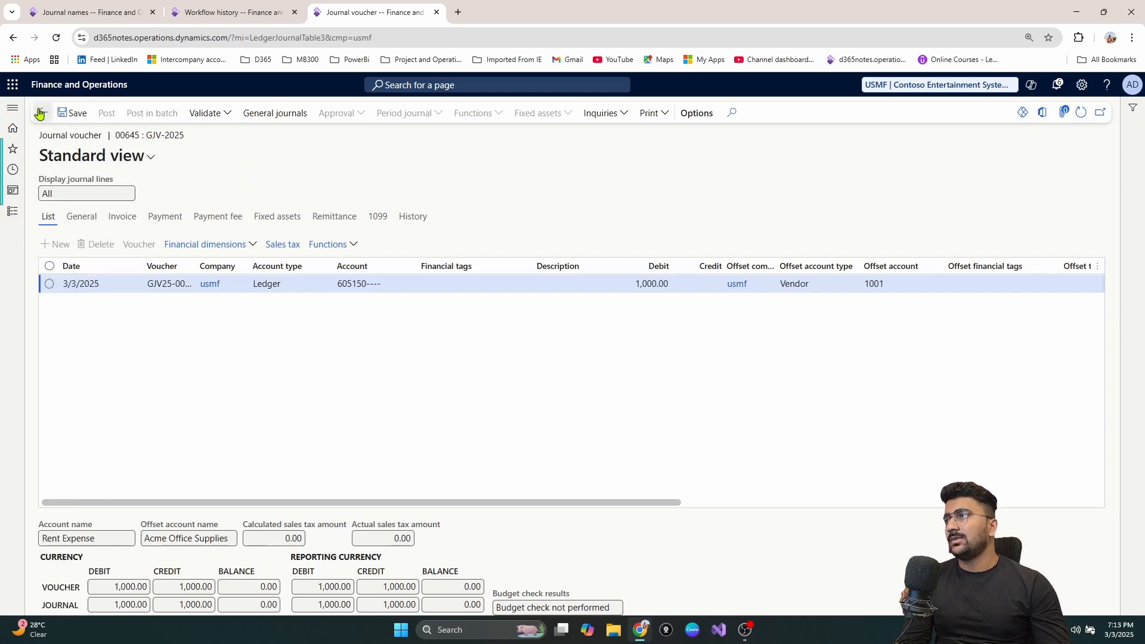
Step: Review the workflow actions available for the GJV-2025 journal and return to the assigned work items list
click(653, 112)
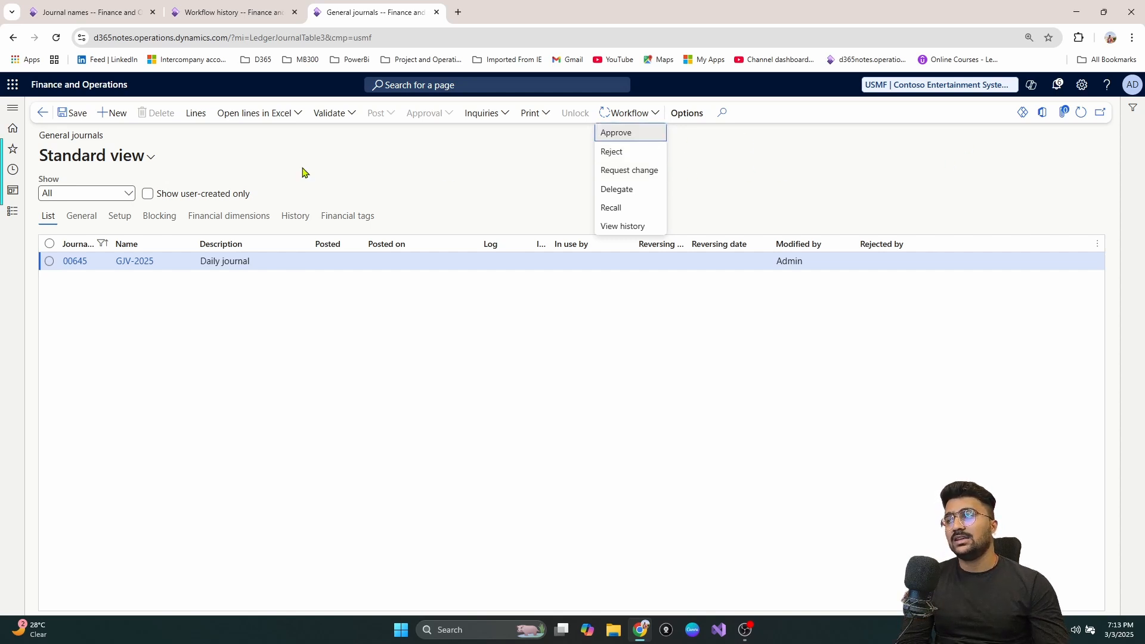
click(44, 113)
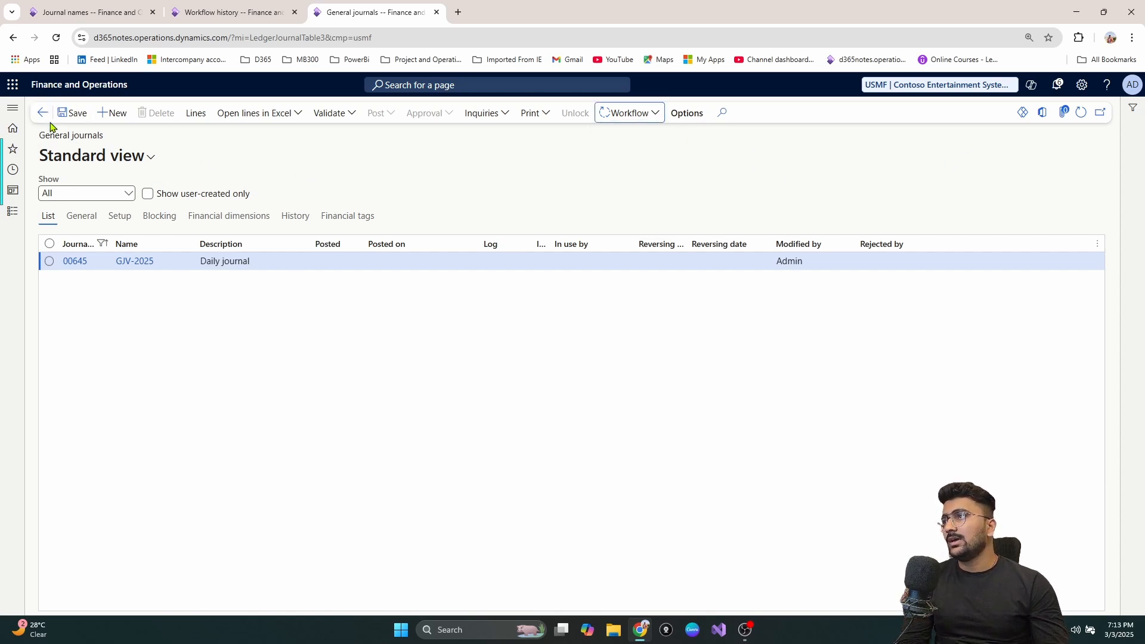
click(43, 113)
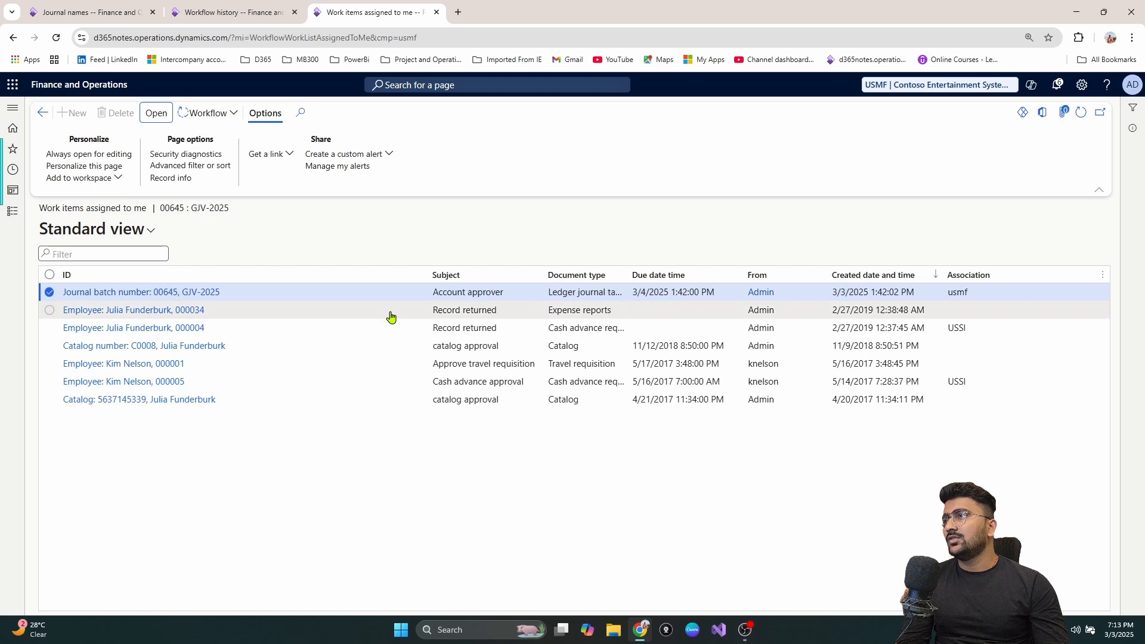
Step: Approve the GJV-2025 journal work item and return to the journal's workflow history
click(234, 115)
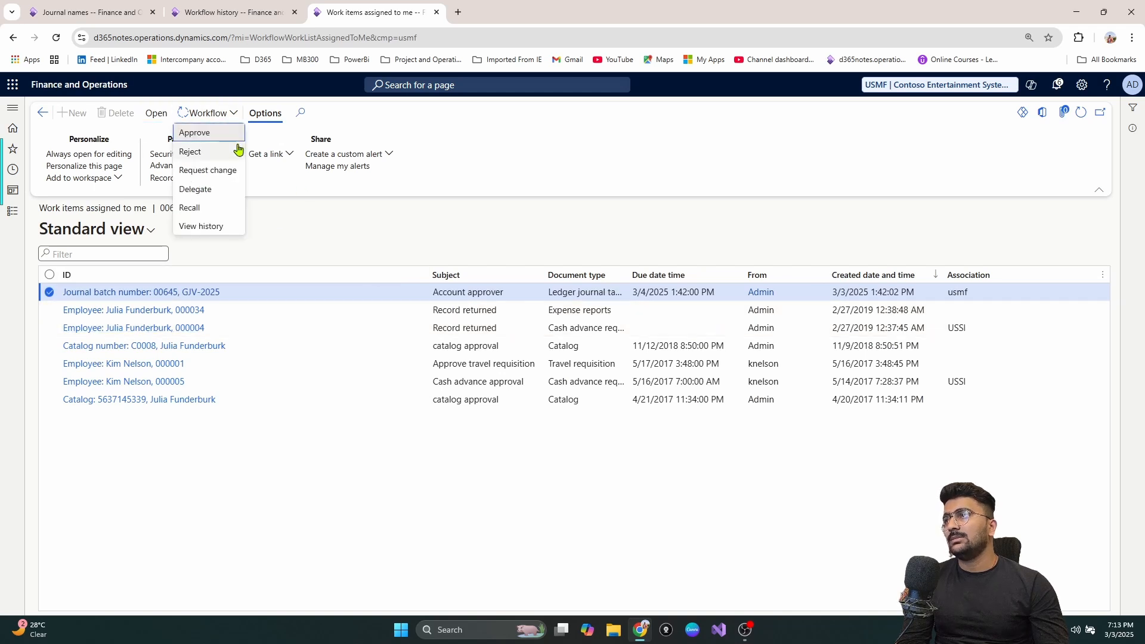
click(235, 135)
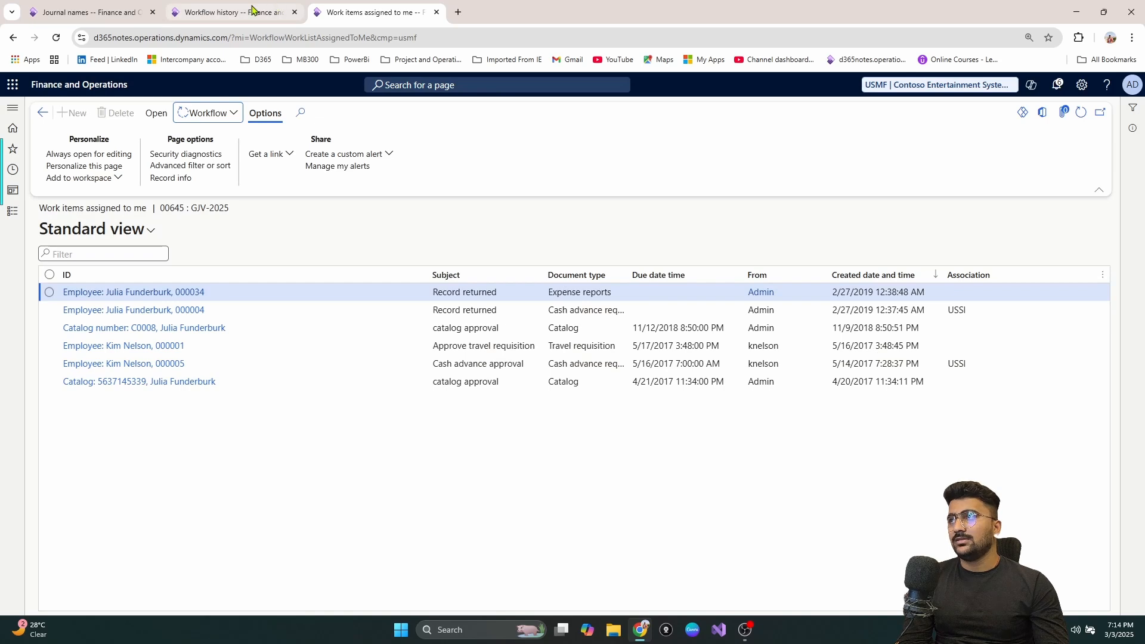
click(252, 9)
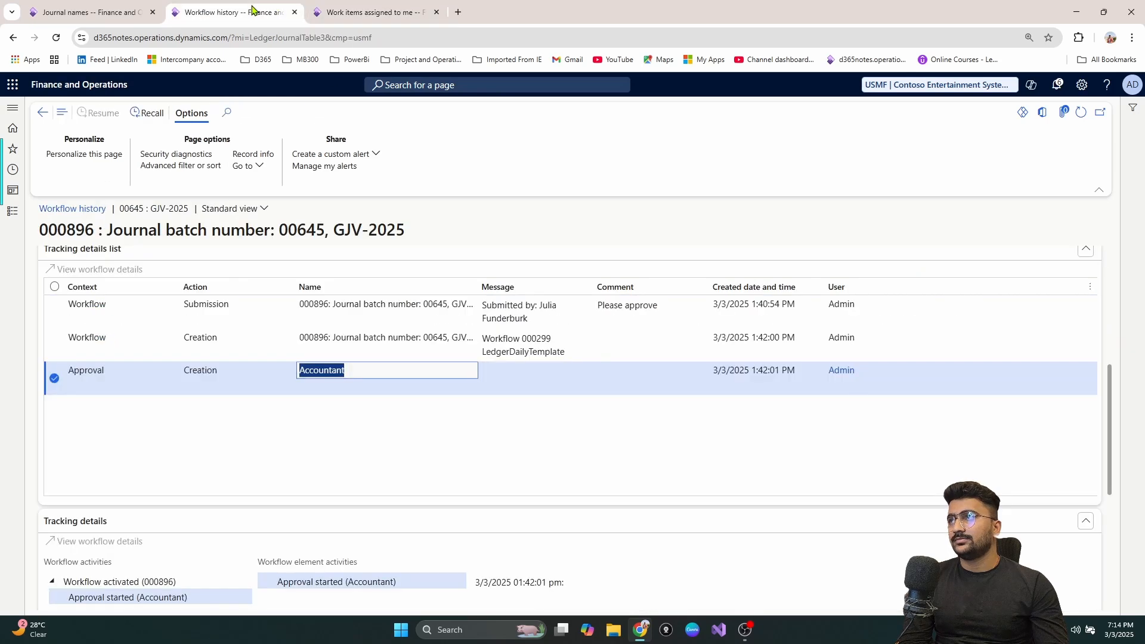
Step: Refresh the GJV-2025 workflow history and examine its tracking details list, approval activities and work item status
click(1080, 114)
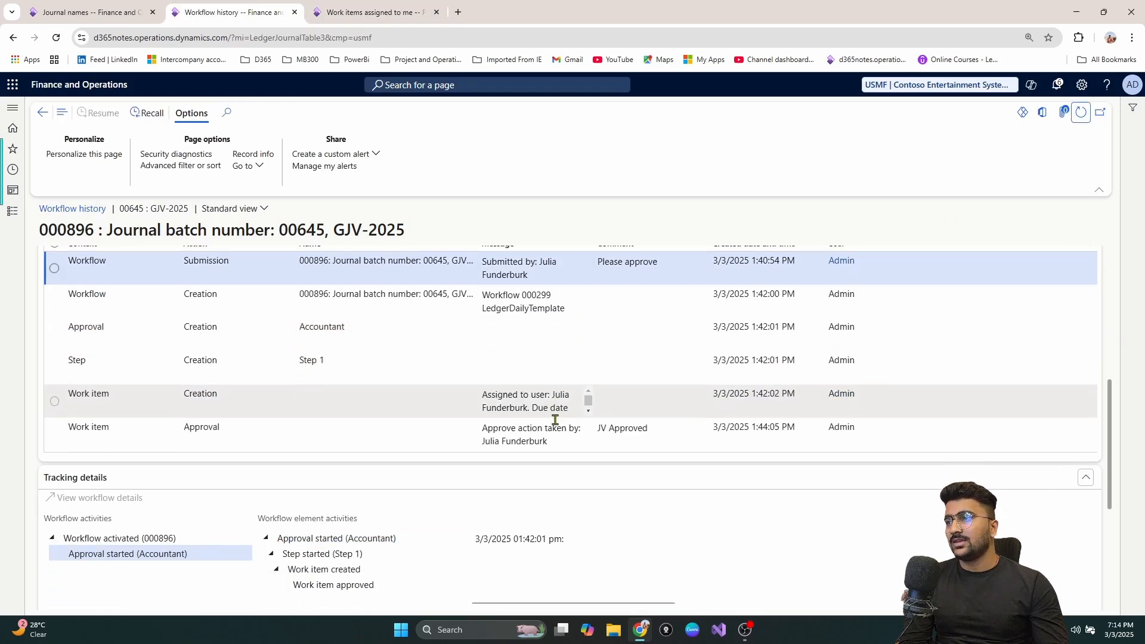
scroll(556, 420, down, 1)
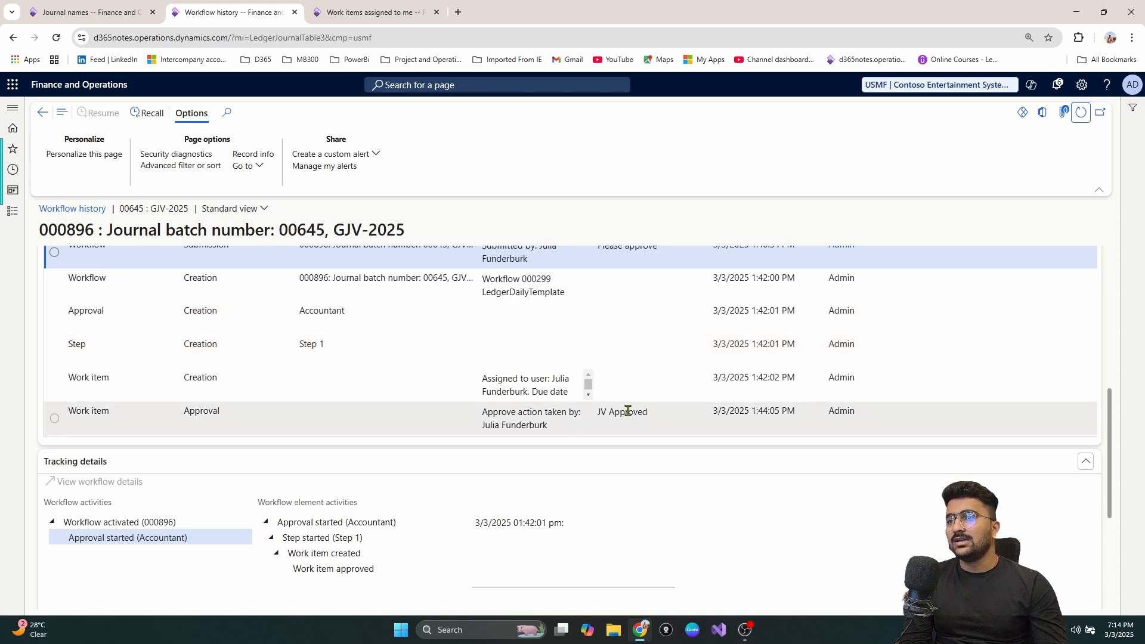
scroll(656, 370, up, 3)
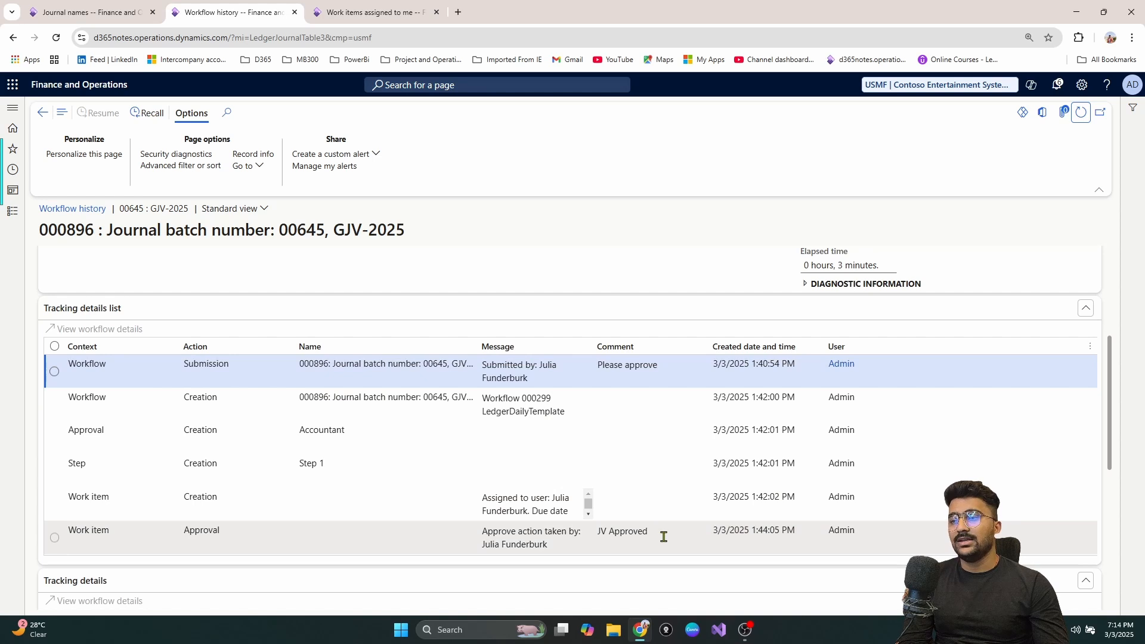
scroll(660, 531, down, 5)
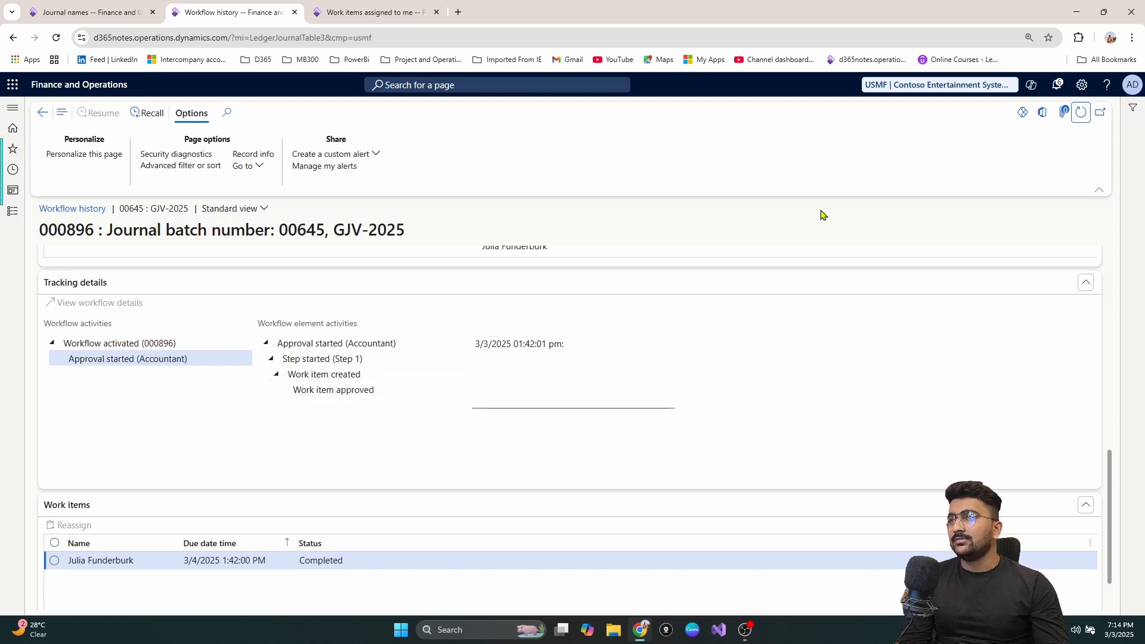
click(1080, 115)
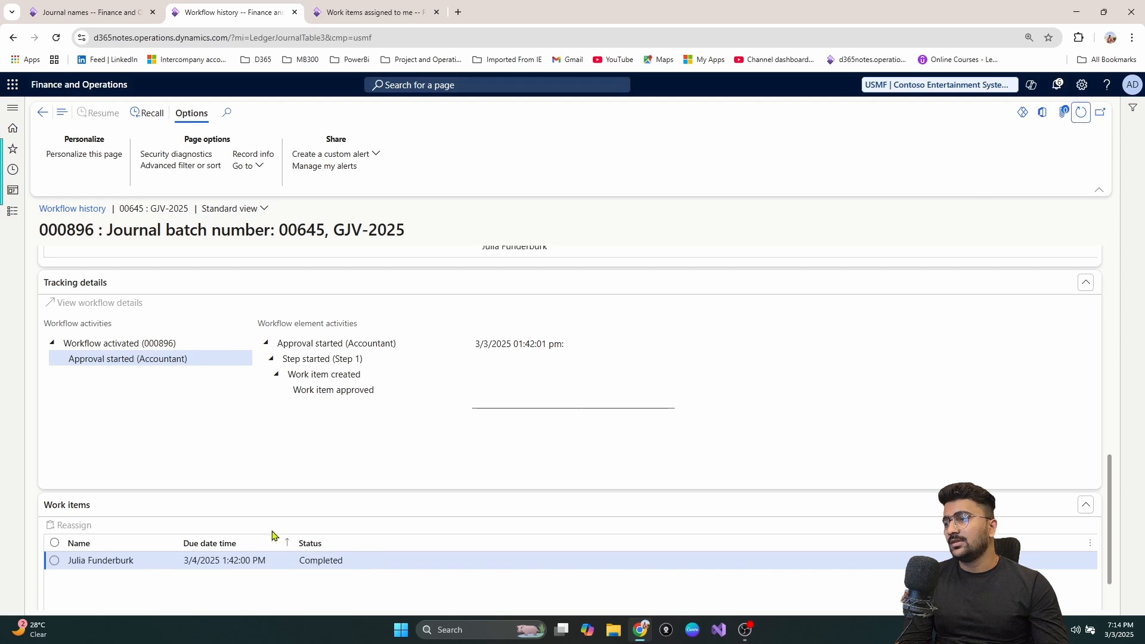
scroll(280, 507, down, 1)
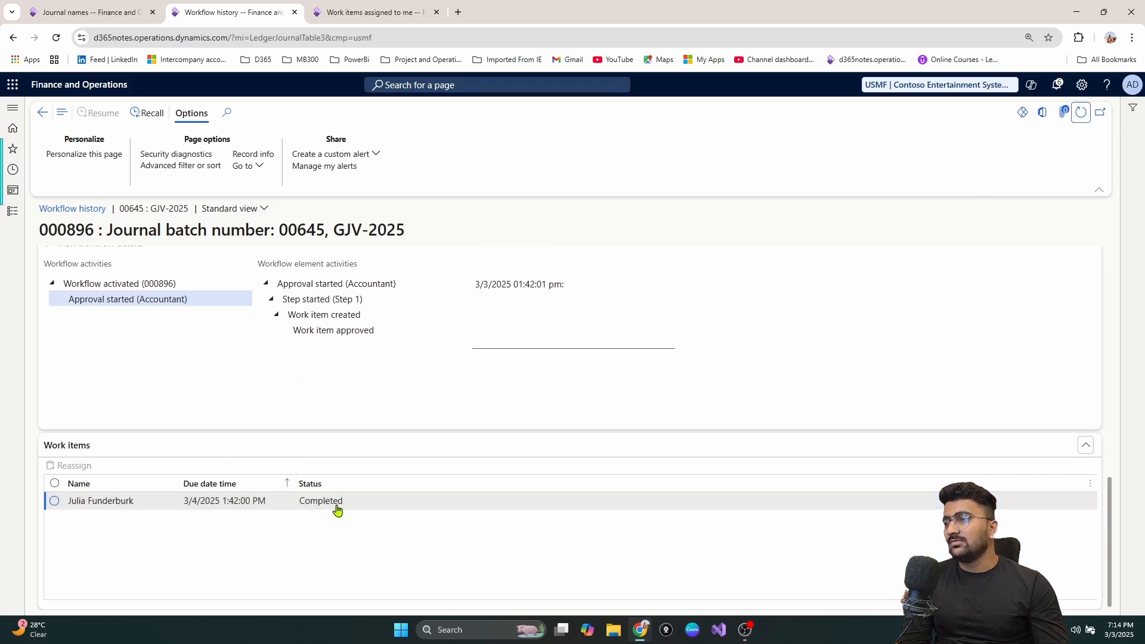
click(365, 506)
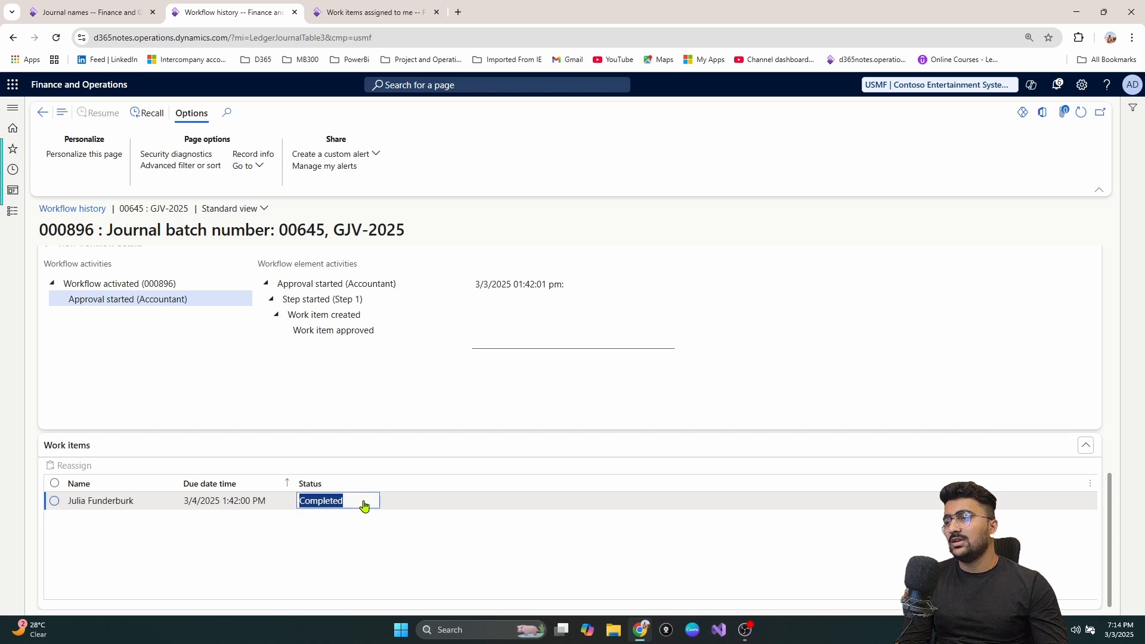
Step: Keep refreshing the workflow history until the manager approval stage is listed
click(1081, 114)
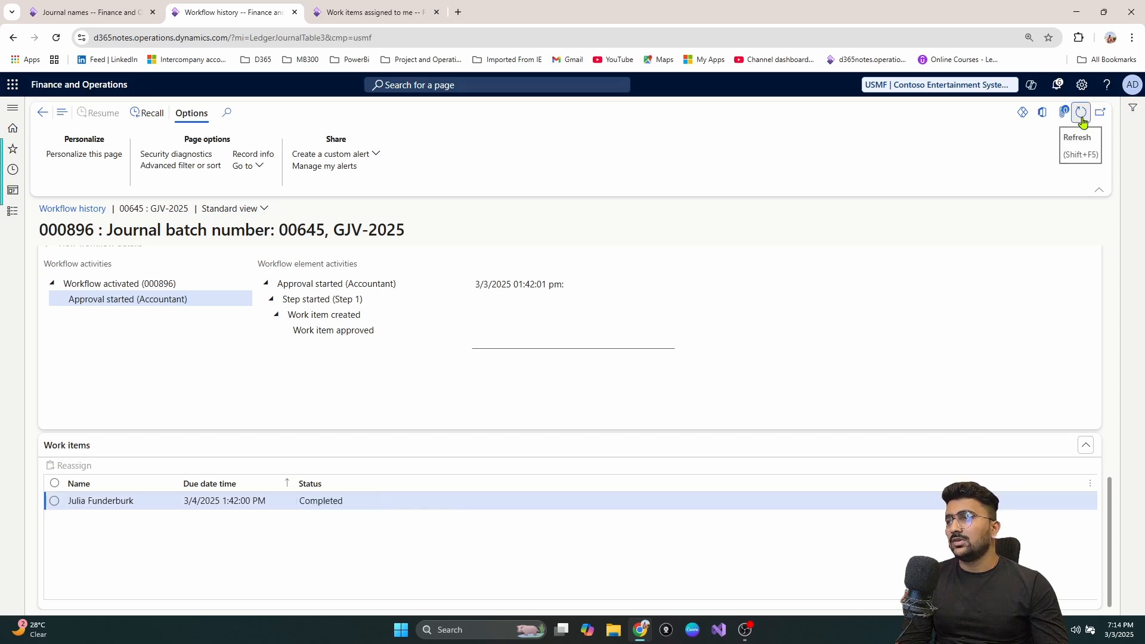
click(1082, 117)
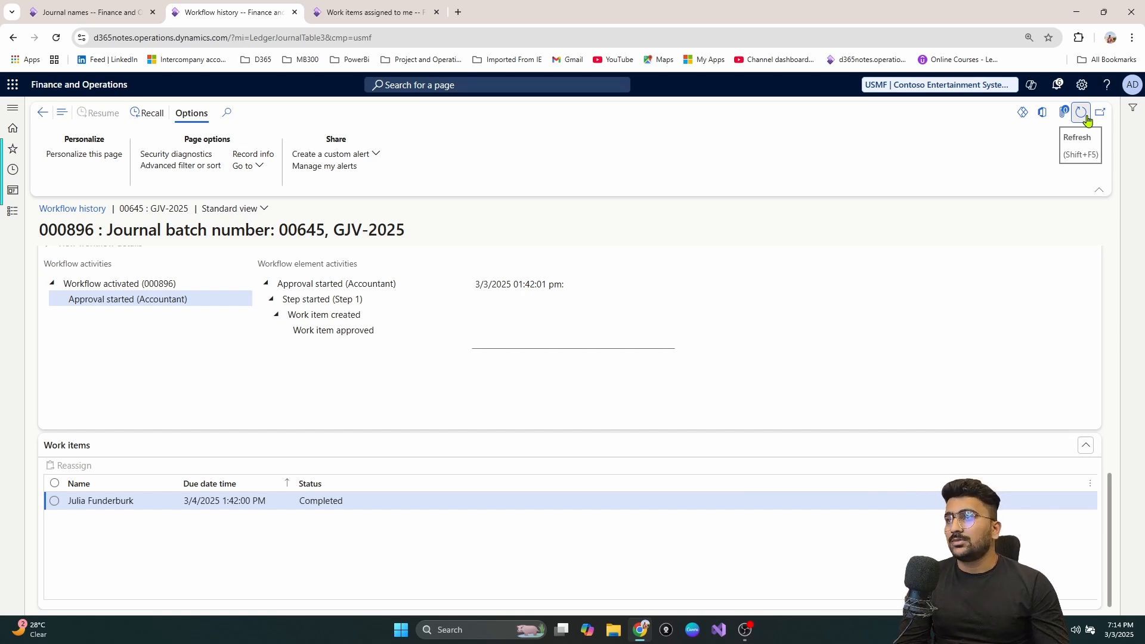
click(1087, 117)
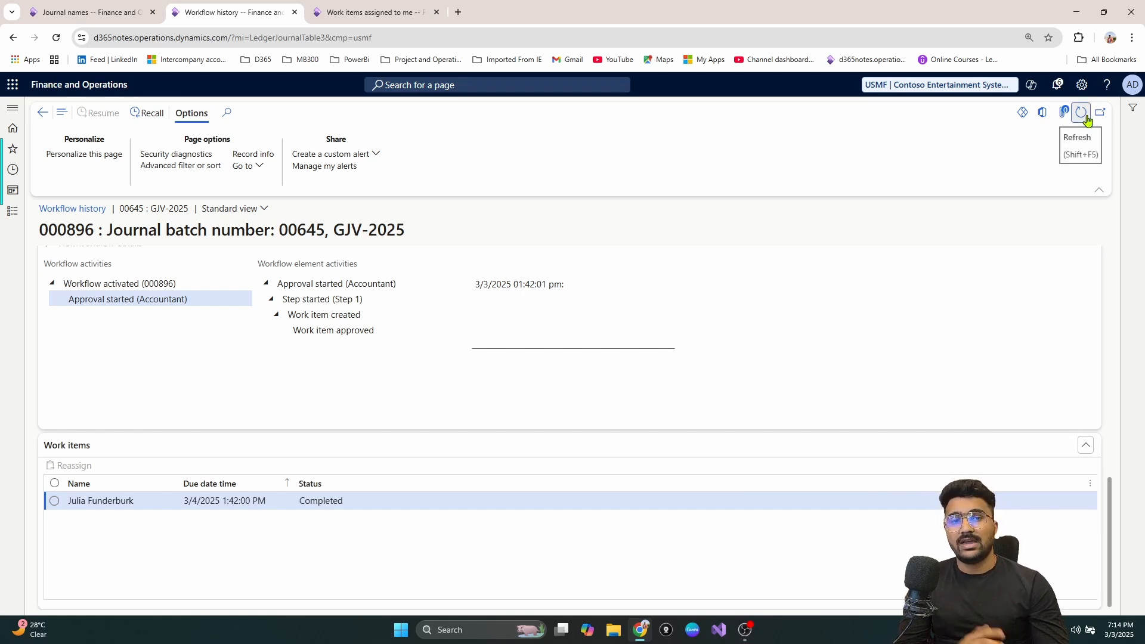
click(1087, 117)
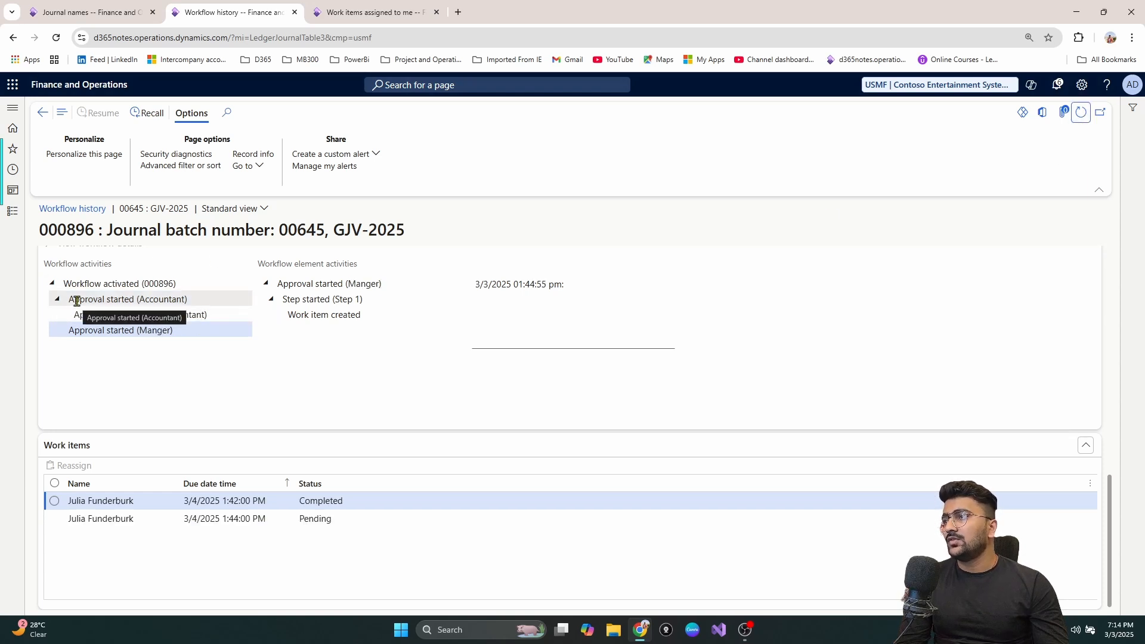
Step: Examine the accountant and manager approval activities and compare the statuses of their work items
drag(88, 299, 141, 317)
click(192, 316)
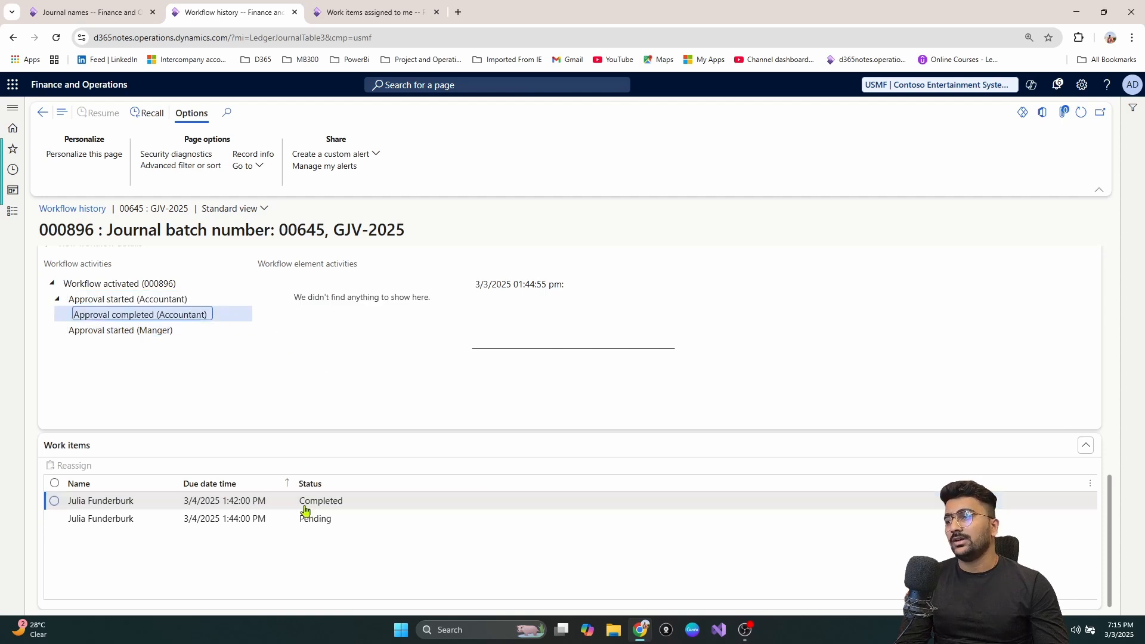
drag(361, 506, 293, 503)
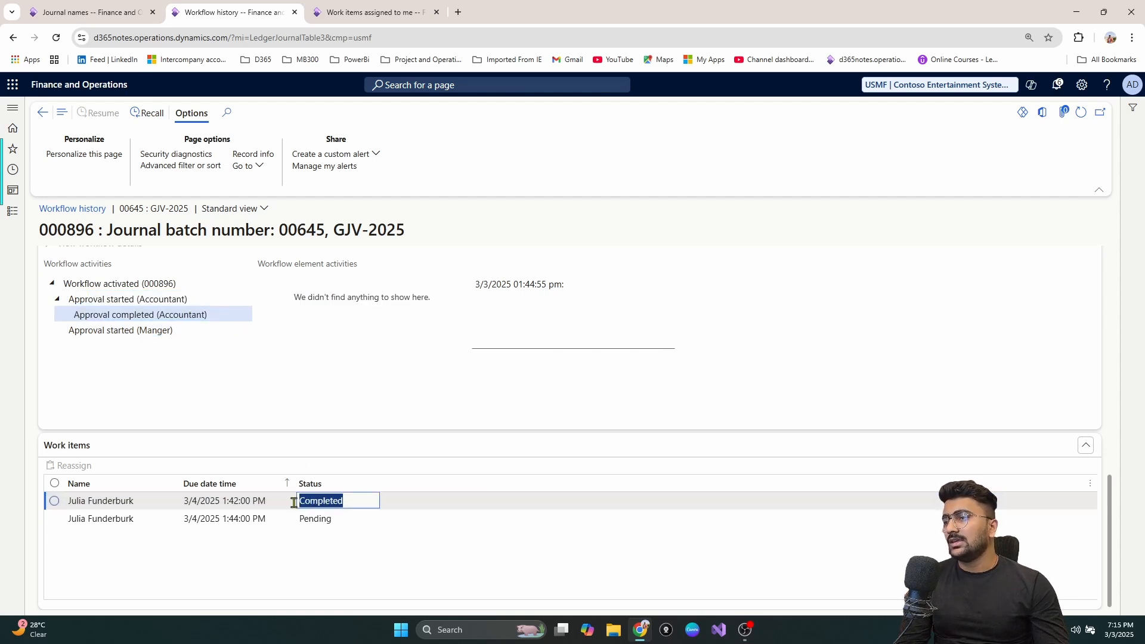
click(359, 521)
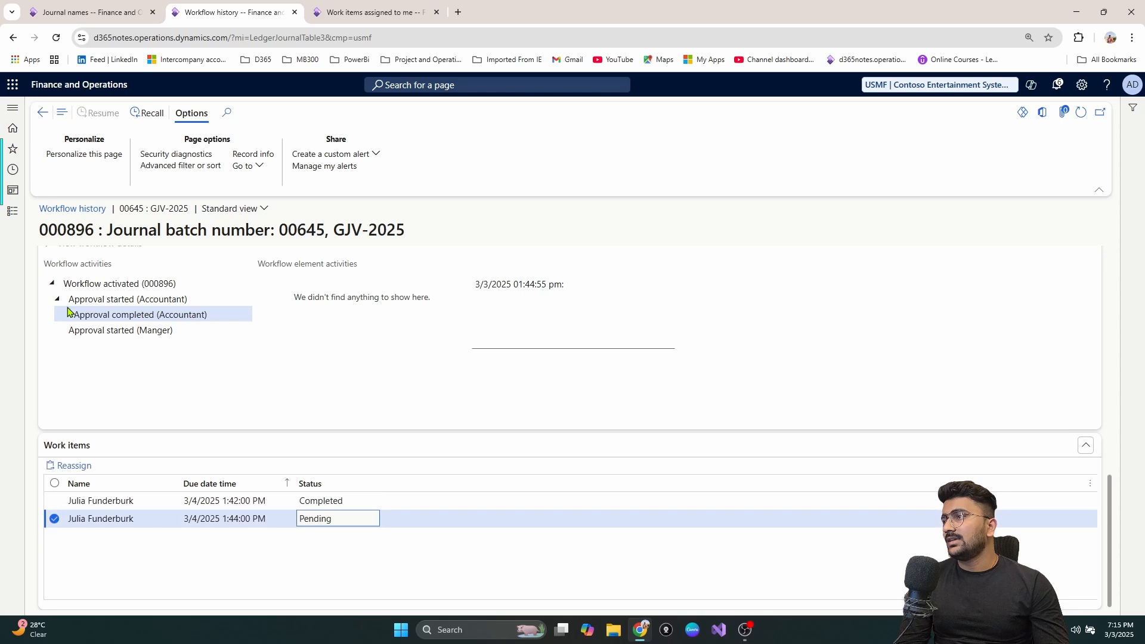
click(170, 336)
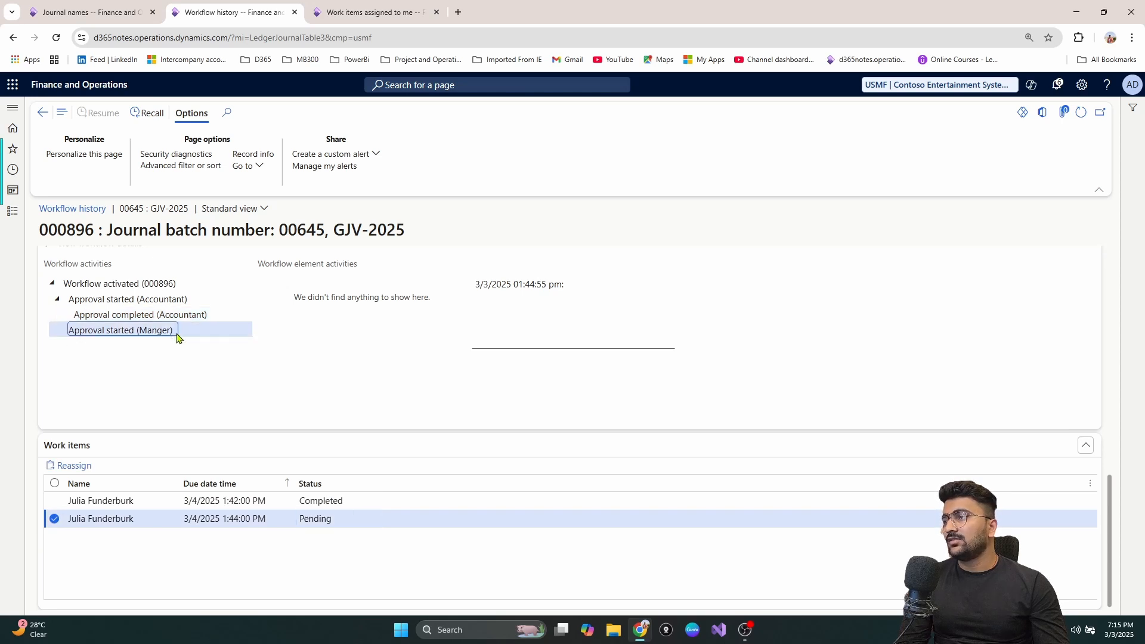
drag(300, 520, 340, 523)
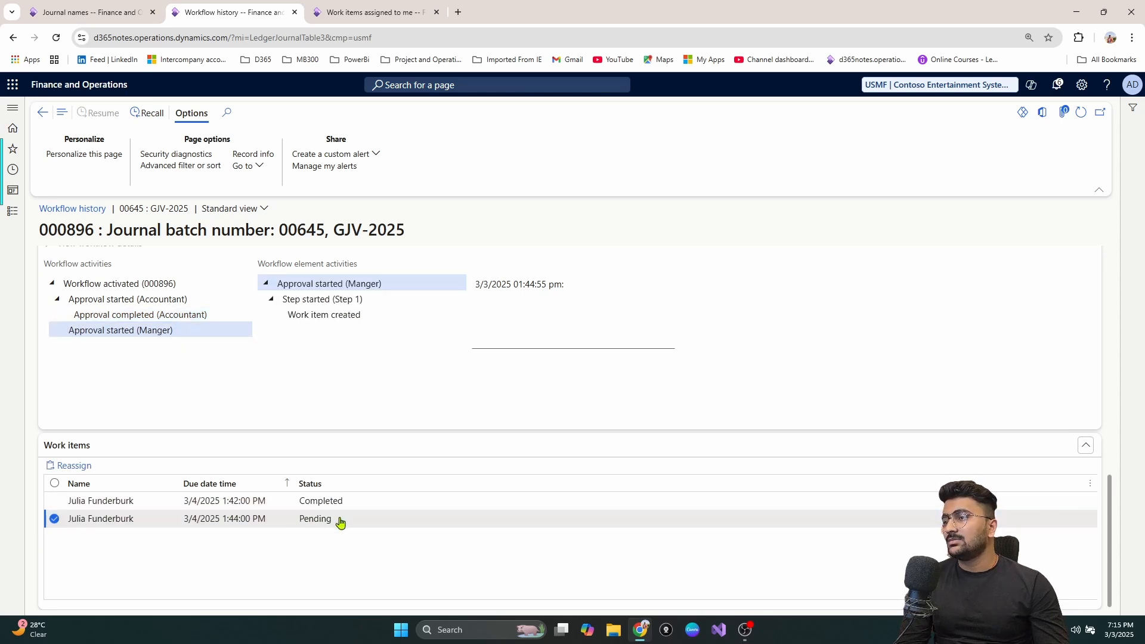
Step: Return to the dashboard from the assigned work items page, reload it and open the full list of assigned work items
click(352, 10)
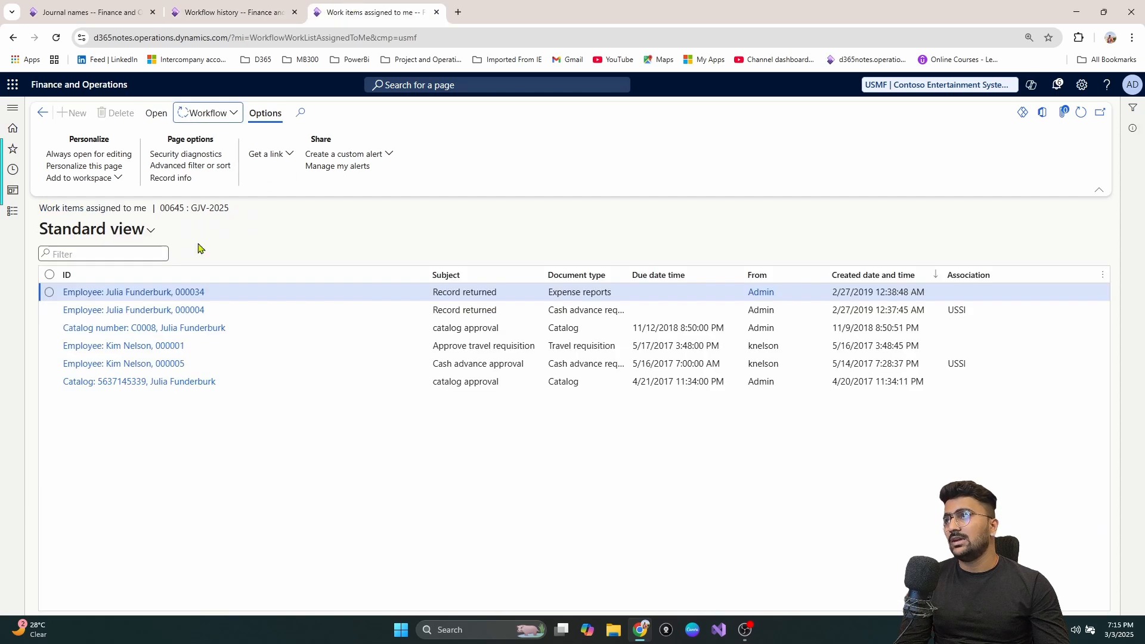
click(12, 130)
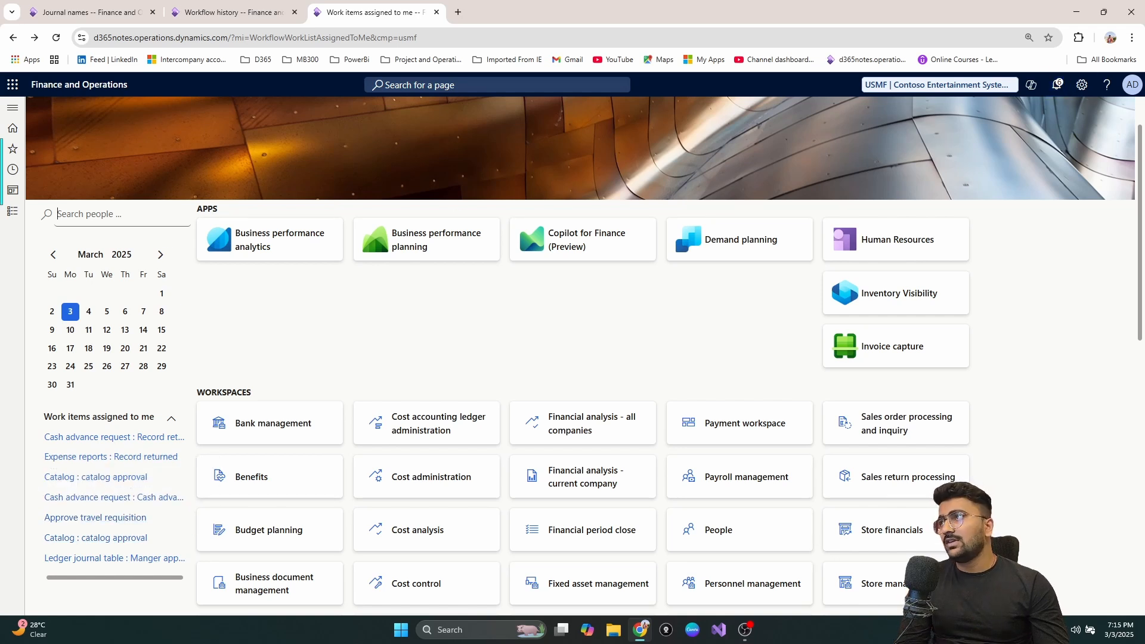
click(60, 40)
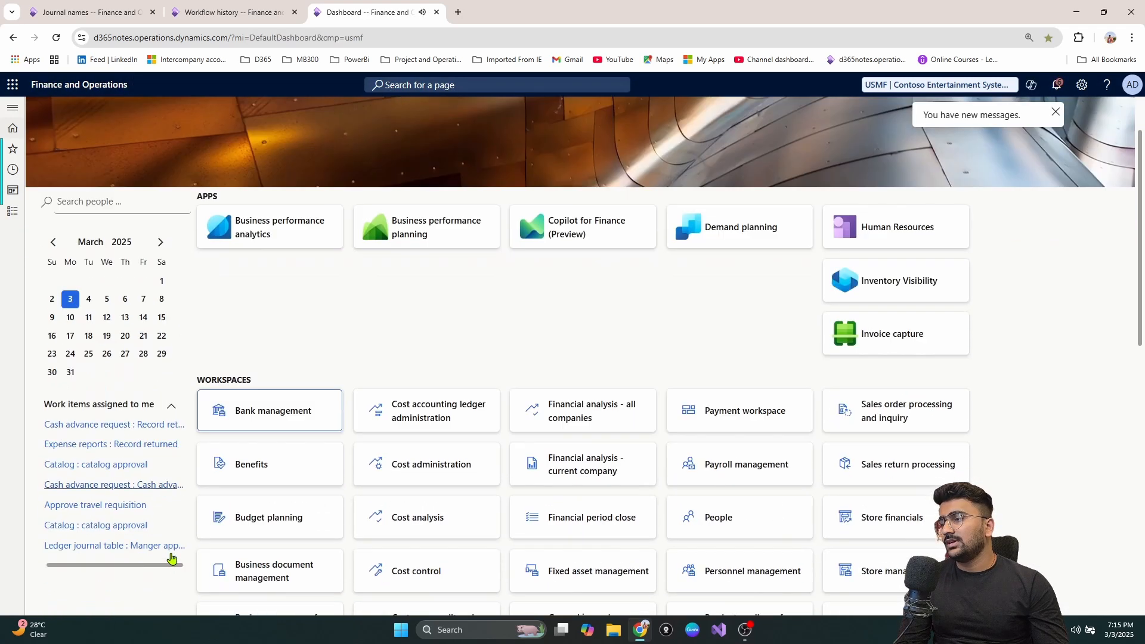
scroll(171, 559, down, 5)
click(102, 260)
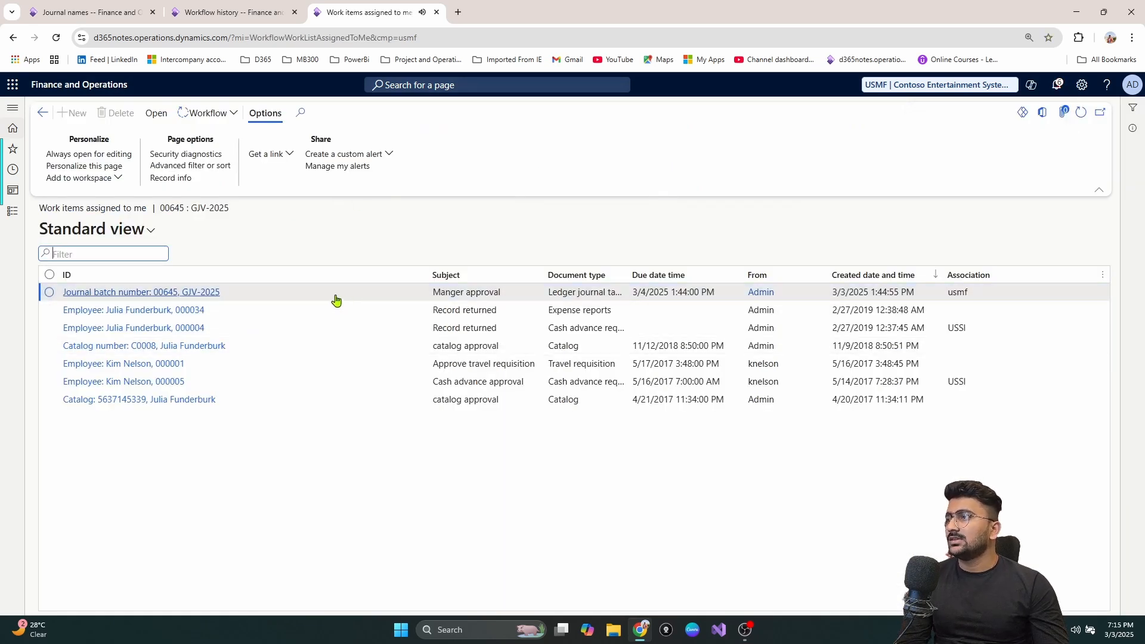
Step: Check the journal behind the GJV-2025 manager approval item, then approve the item with the comment "Approved, Please go ahead."
click(196, 292)
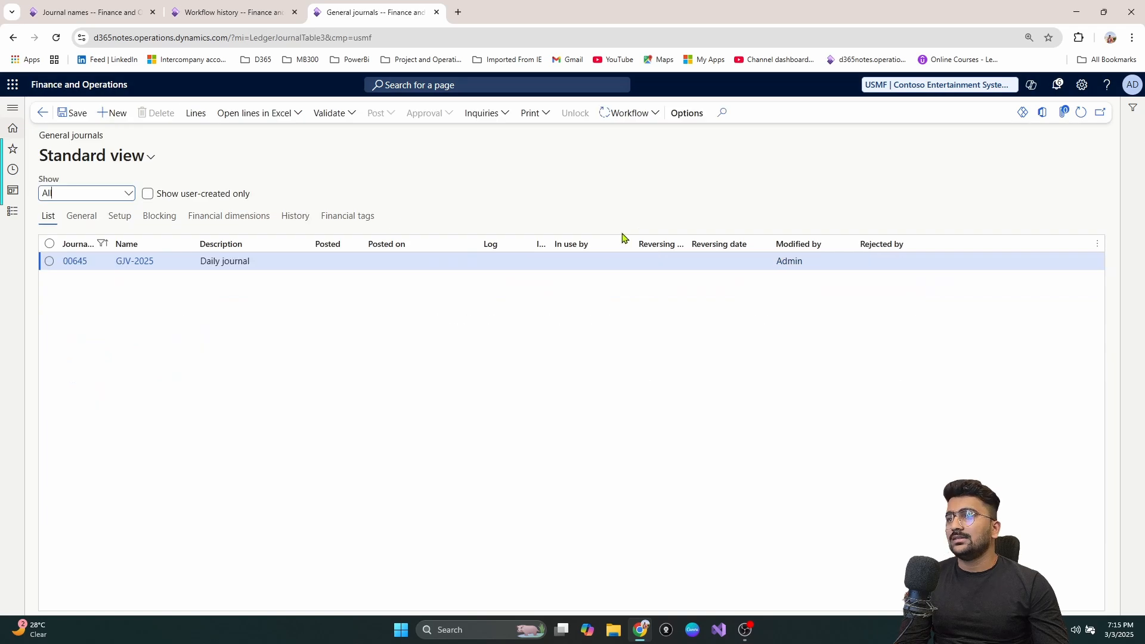
click(42, 112)
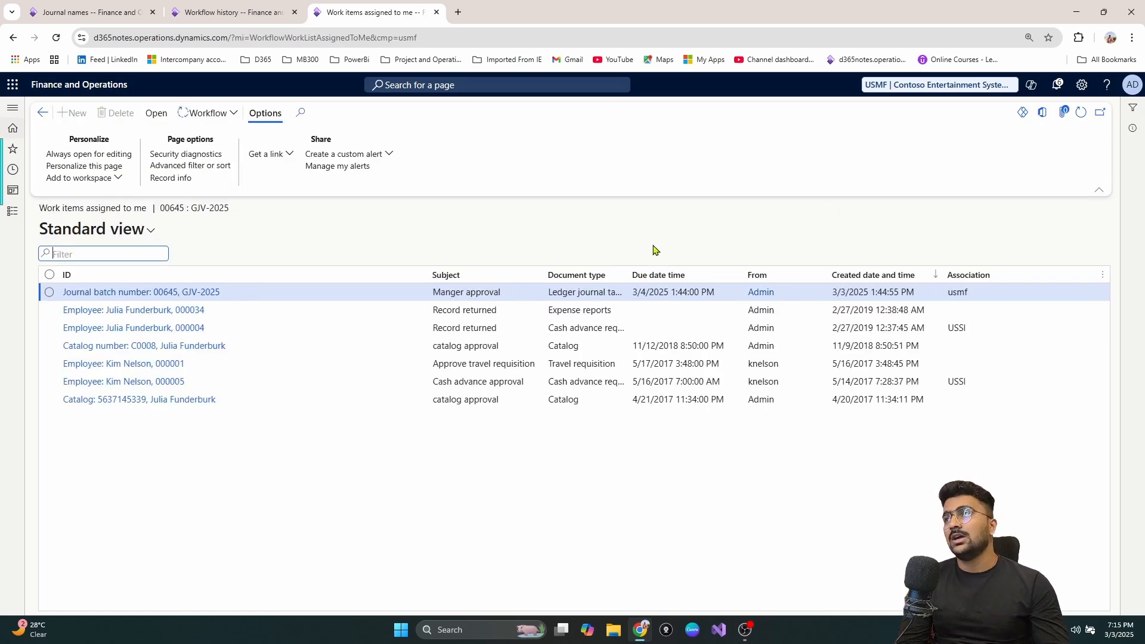
click(205, 113)
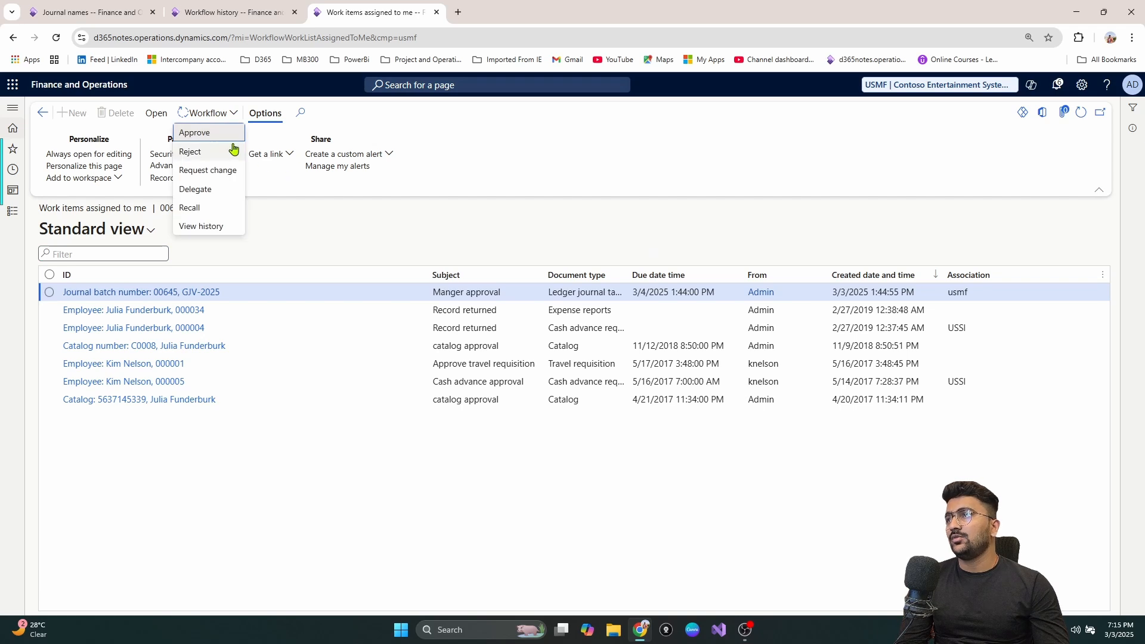
click(227, 133)
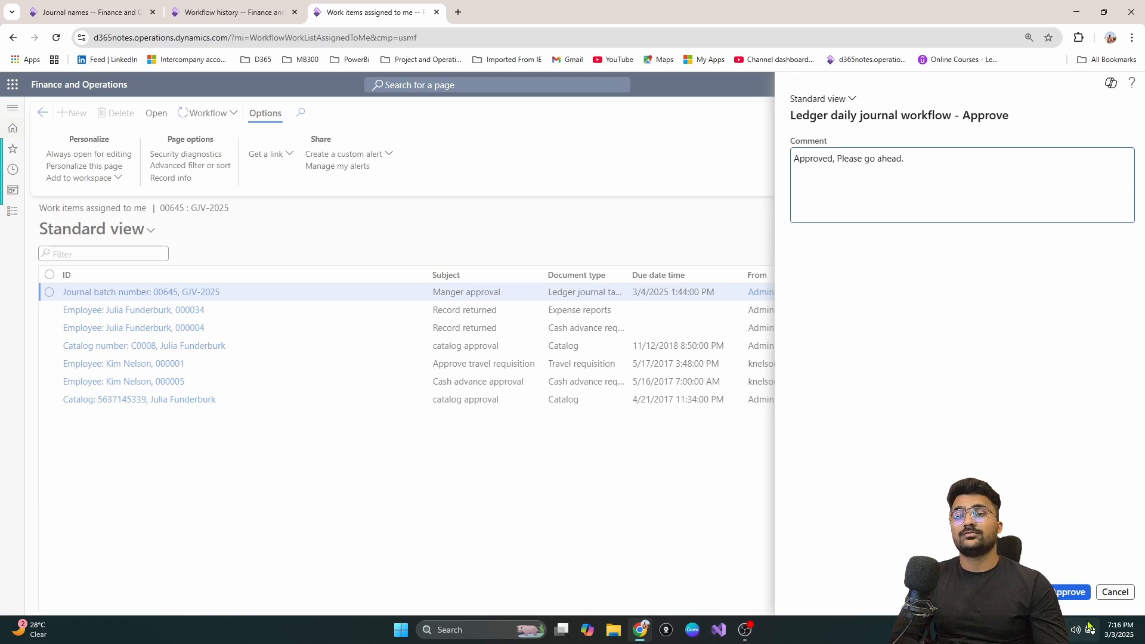
click(1072, 592)
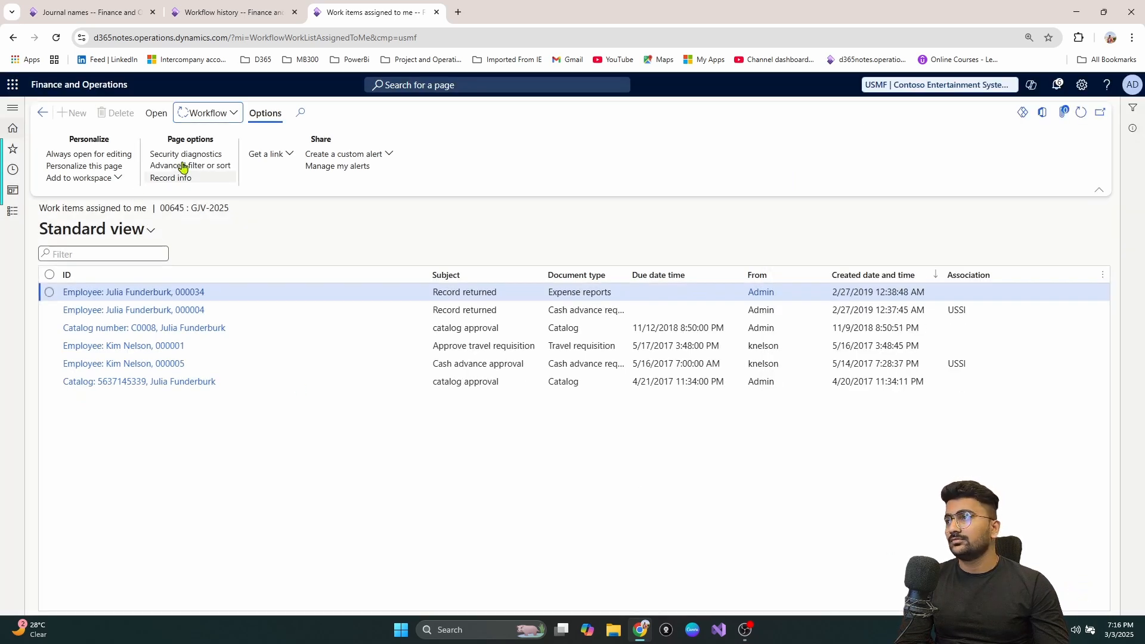
Step: Refresh the journal's workflow history and review the manager approval entry, its comment and the work item statuses
click(200, 11)
click(1082, 112)
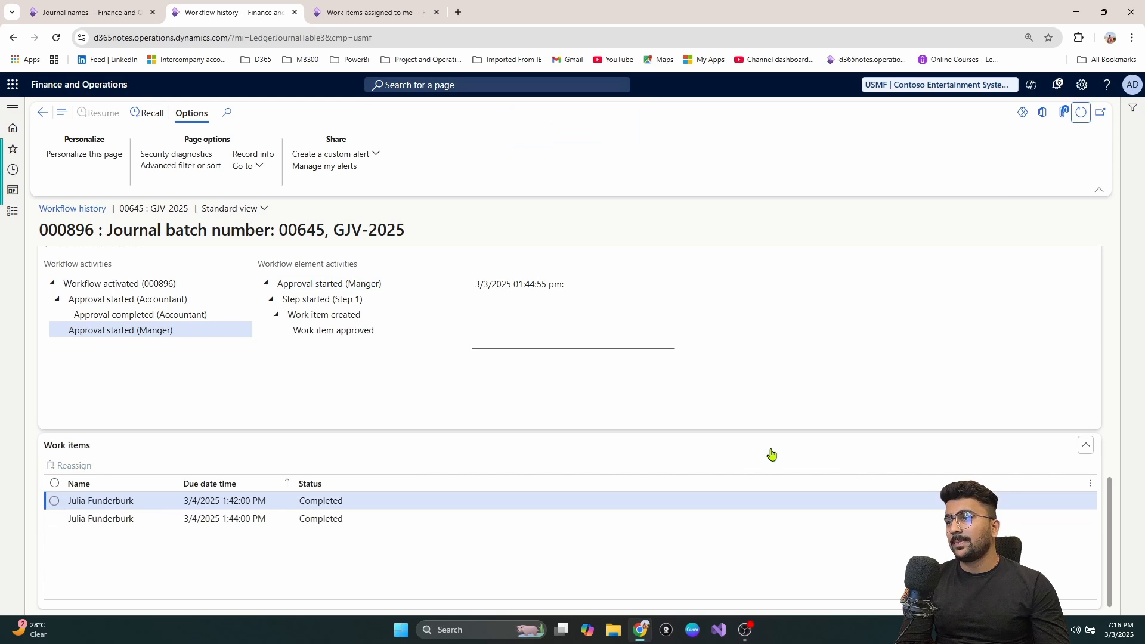
scroll(774, 453, up, 5)
scroll(615, 440, down, 3)
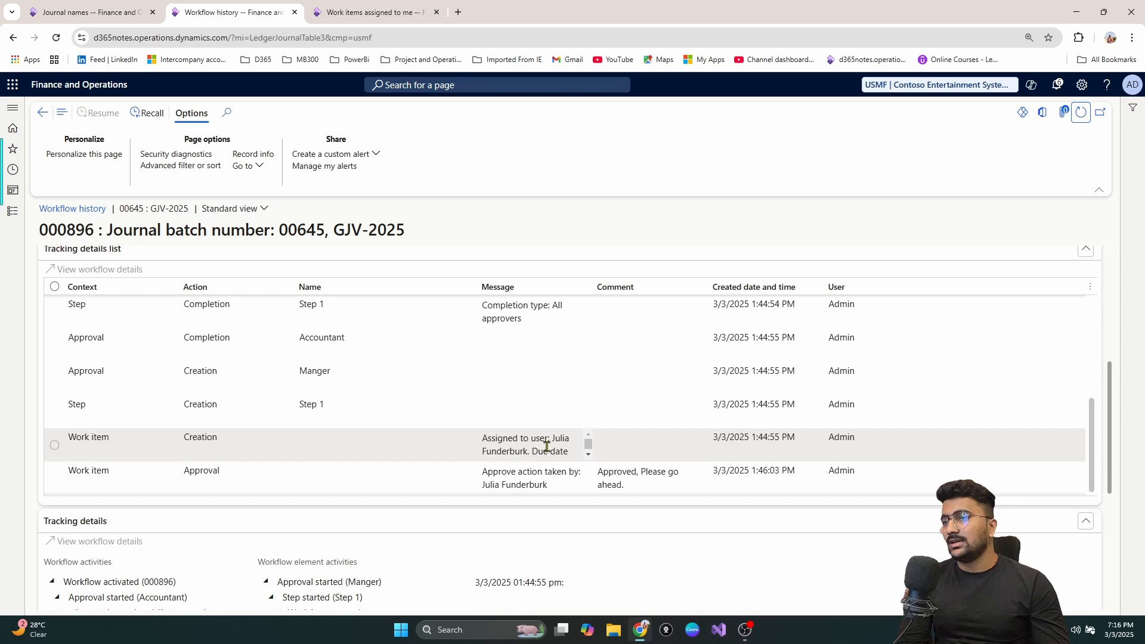
drag(183, 475, 256, 475)
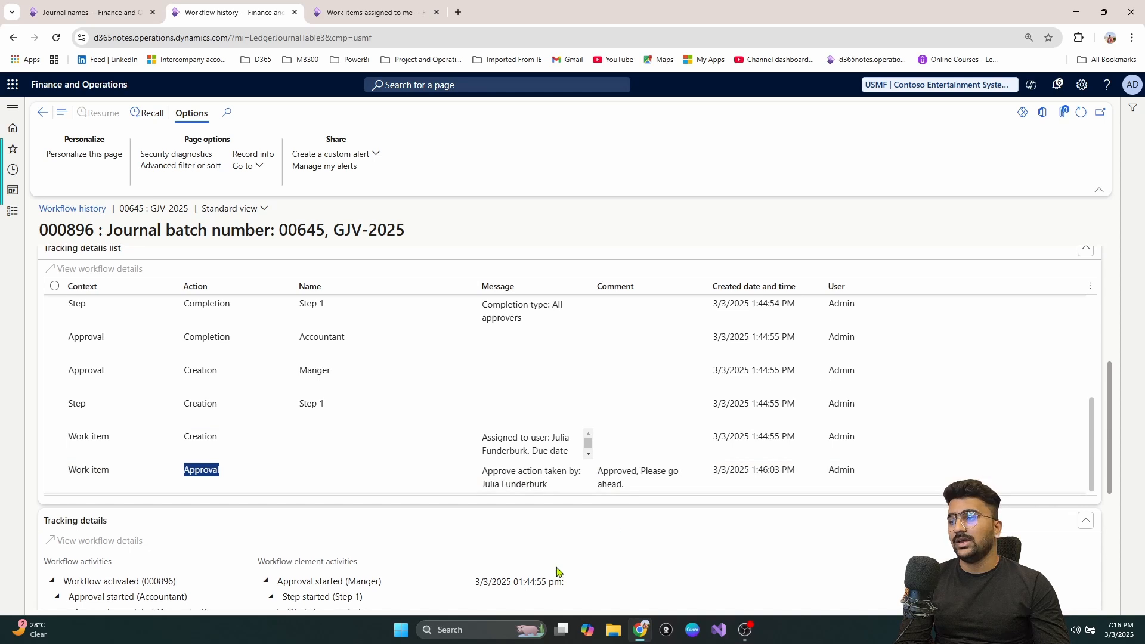
scroll(557, 573, down, 5)
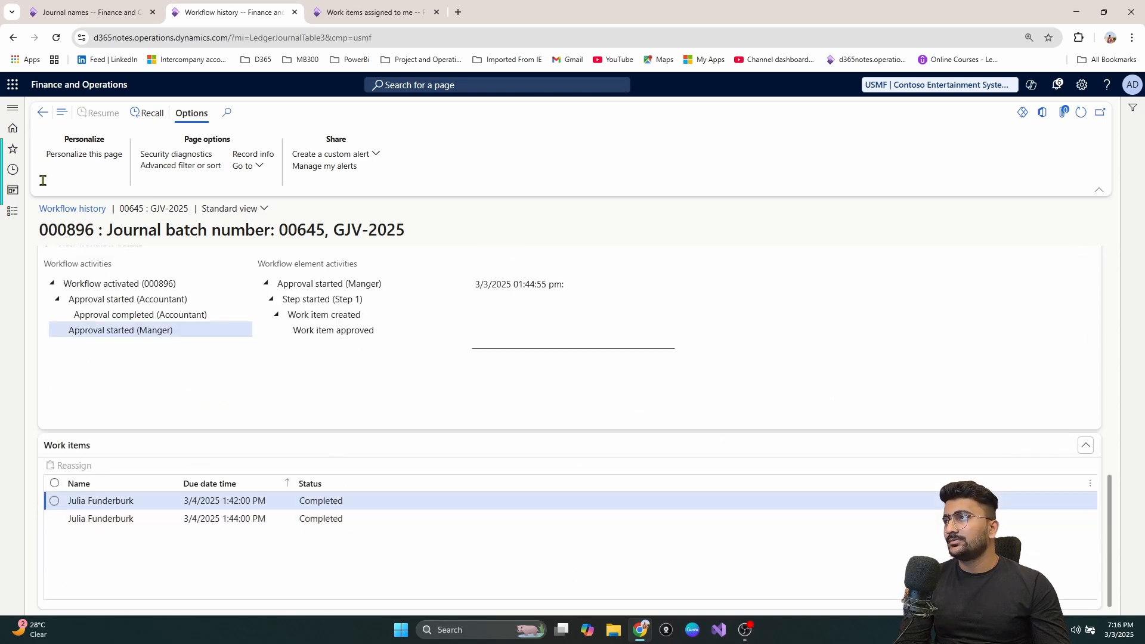
Step: Return to the general journals list and check whether posting is available on the GJV-2025 journal's header and voucher lines
click(43, 113)
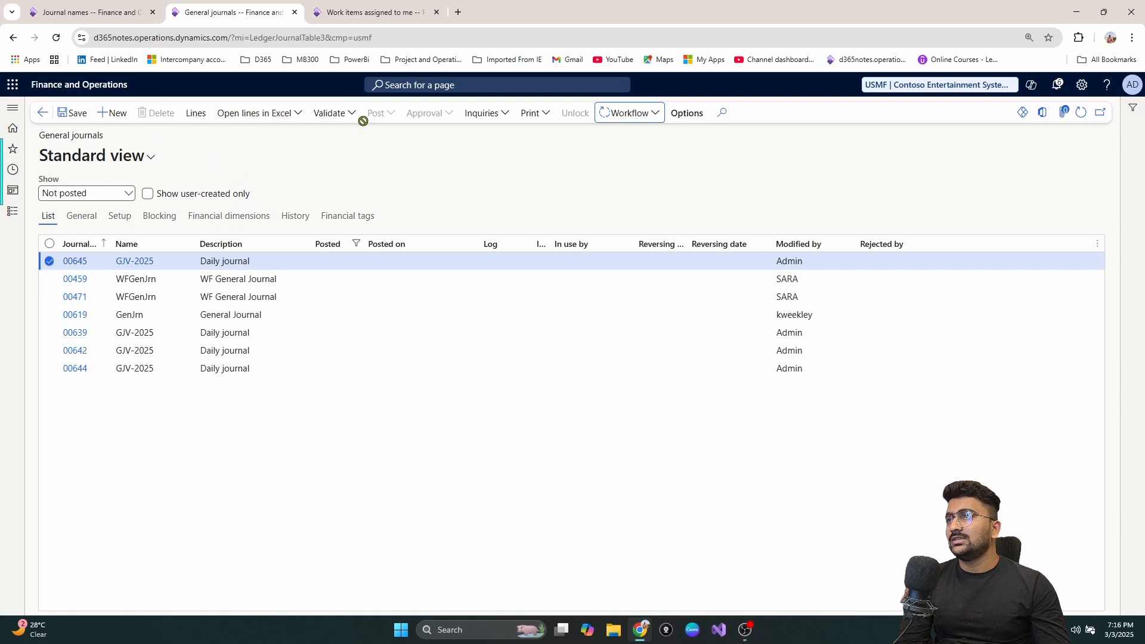
click(194, 120)
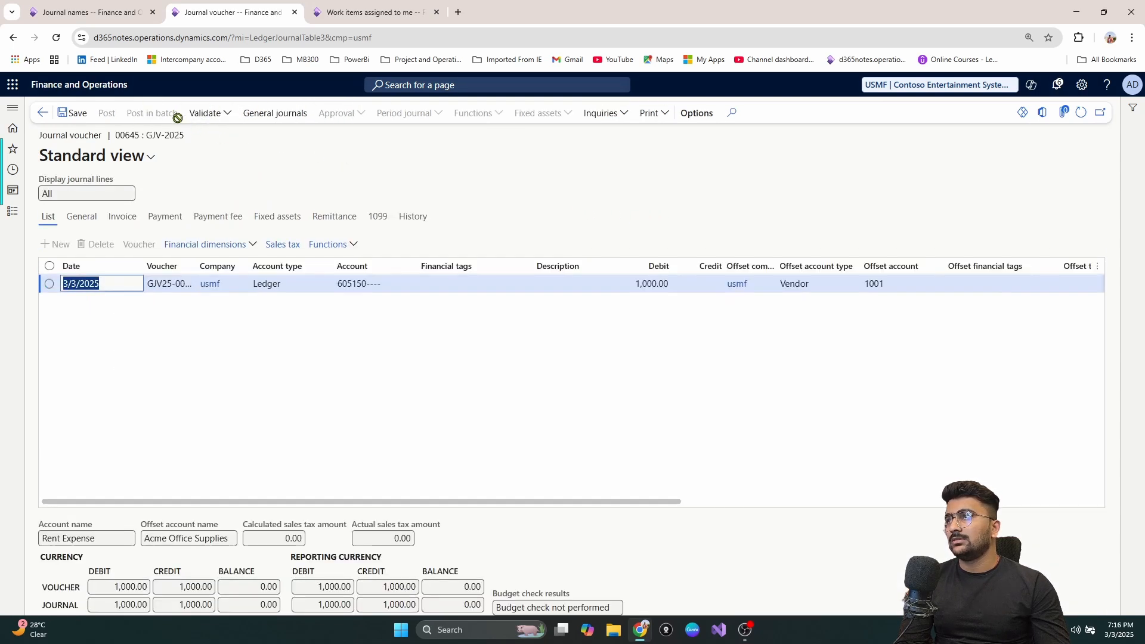
click(42, 117)
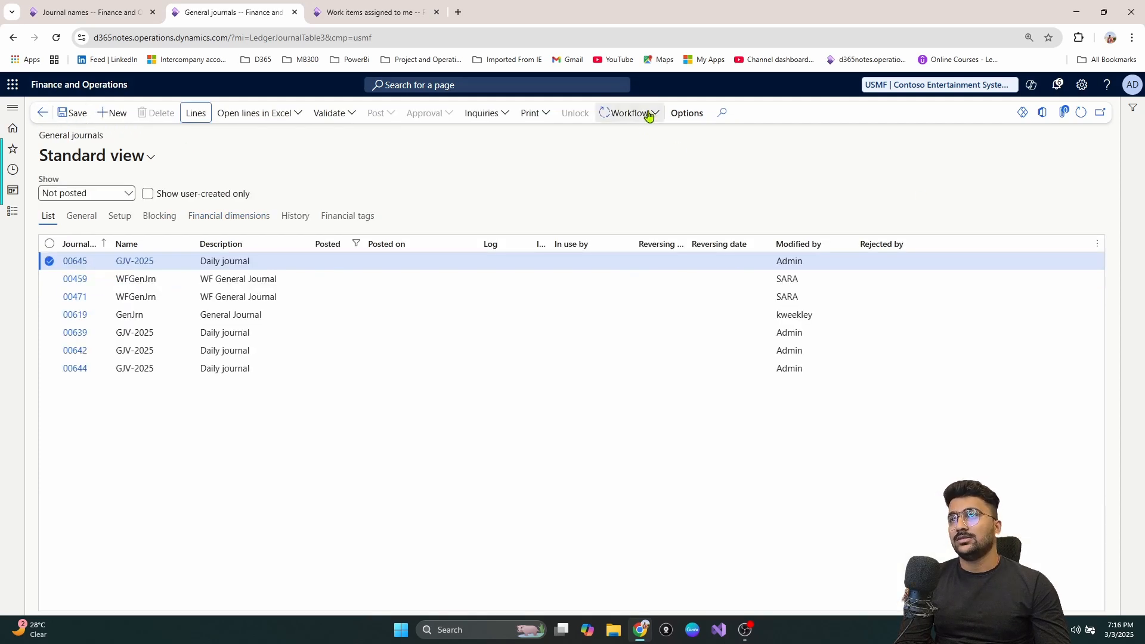
Step: Reopen the GJV-2025 journal's workflow history from the general journals list and refresh its tracking details and work items
click(647, 157)
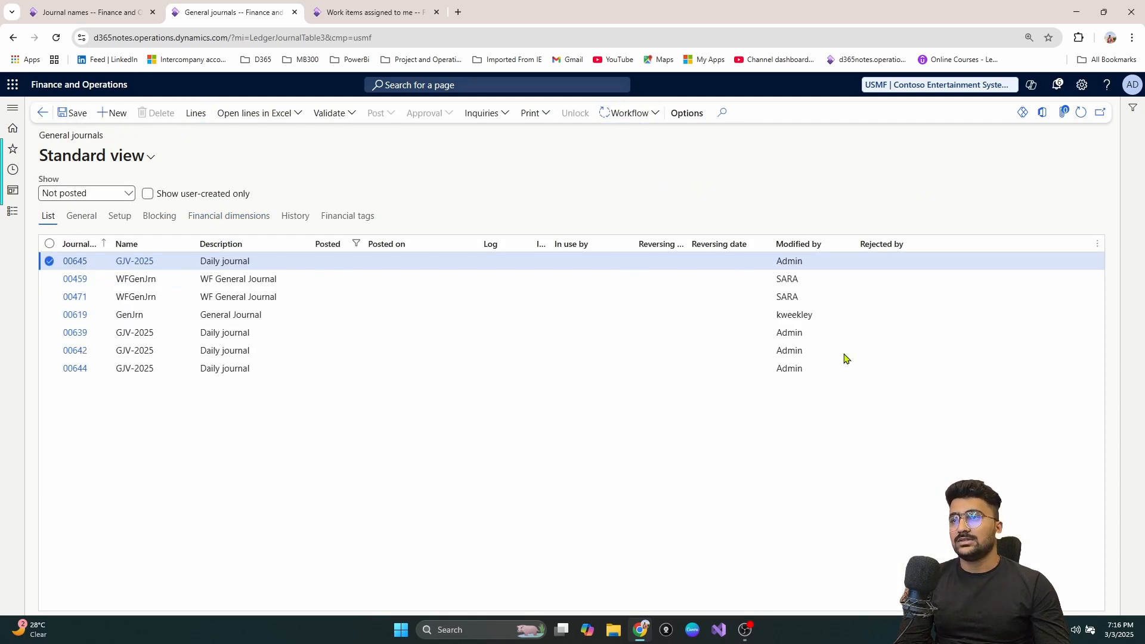
scroll(480, 393, down, 10)
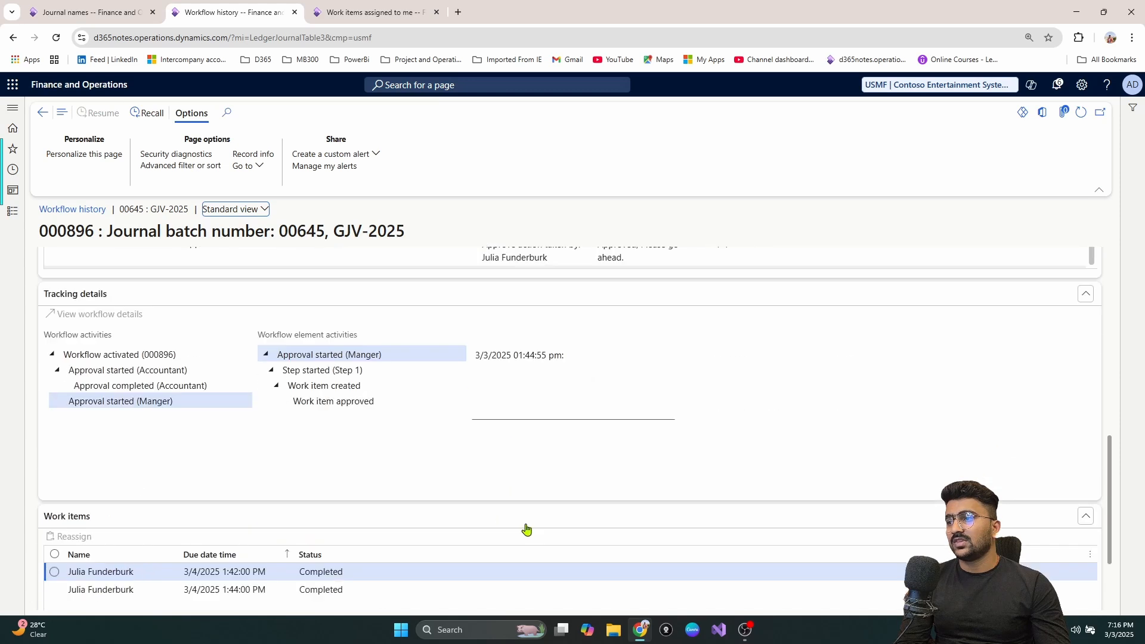
click(1081, 112)
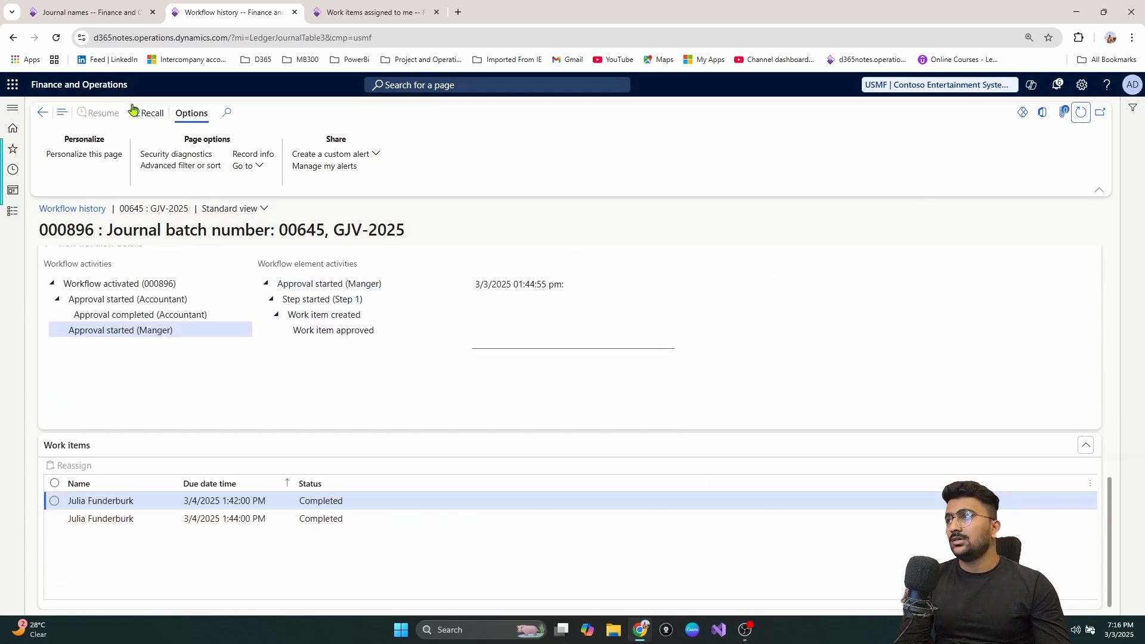
Step: Return to the general journals list, reopen the GJV-2025 journal's workflow history and check the status of its second work item
click(43, 113)
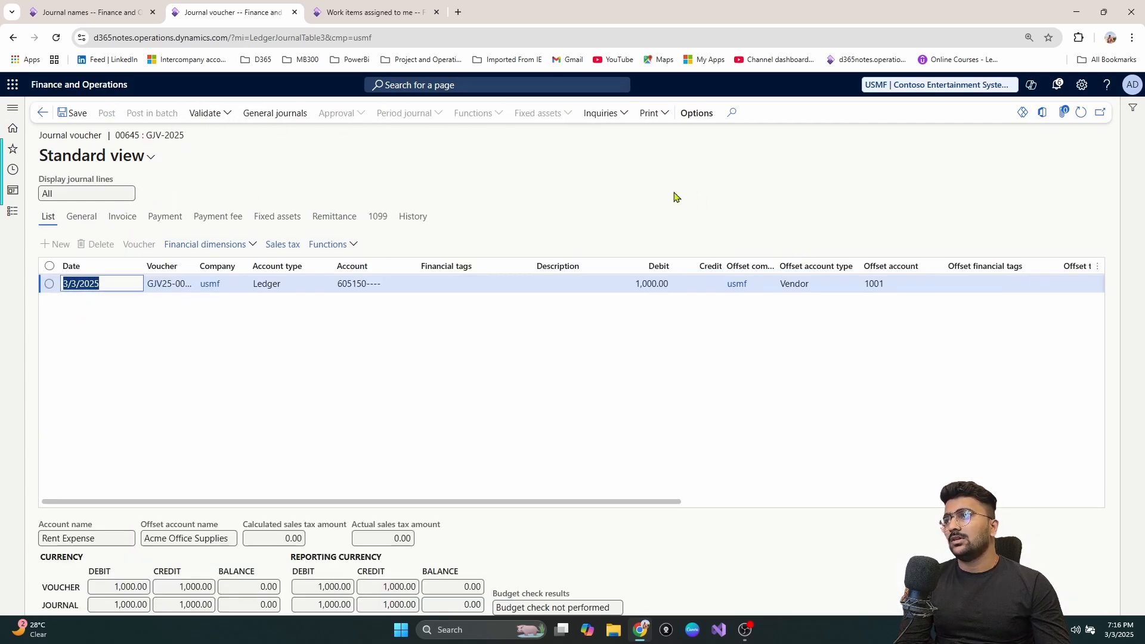
click(43, 112)
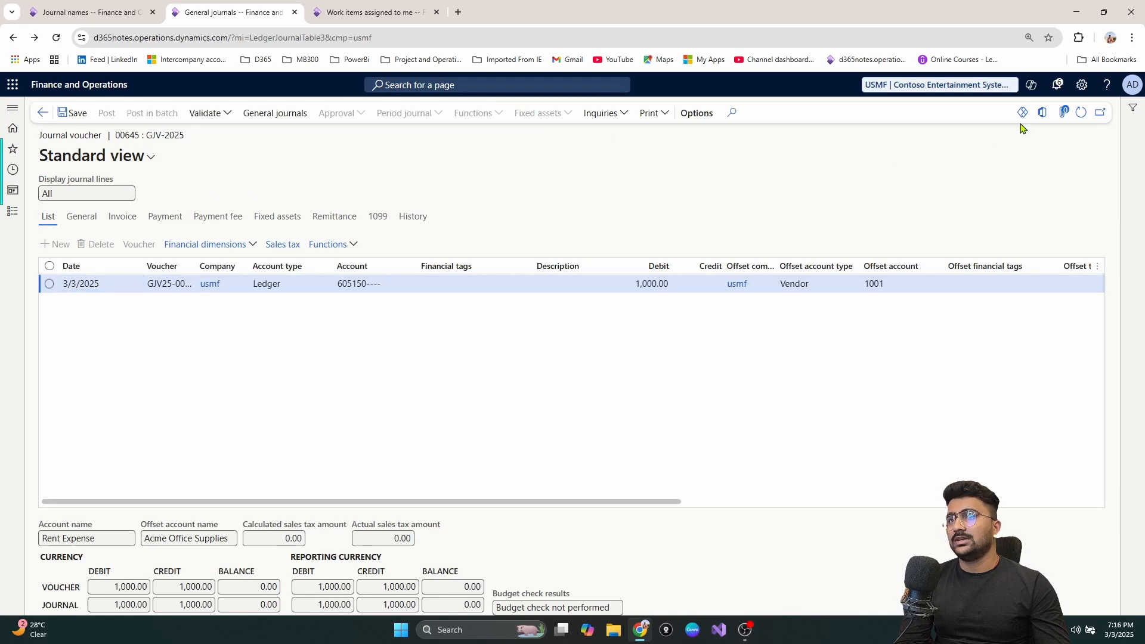
click(641, 114)
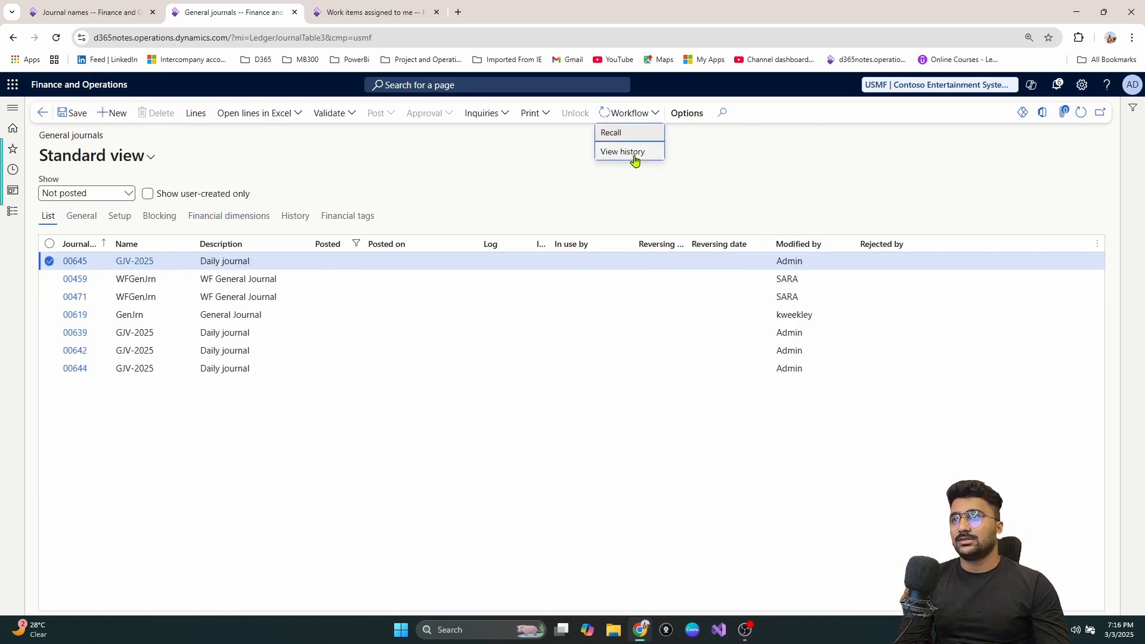
click(635, 154)
scroll(481, 435, down, 6)
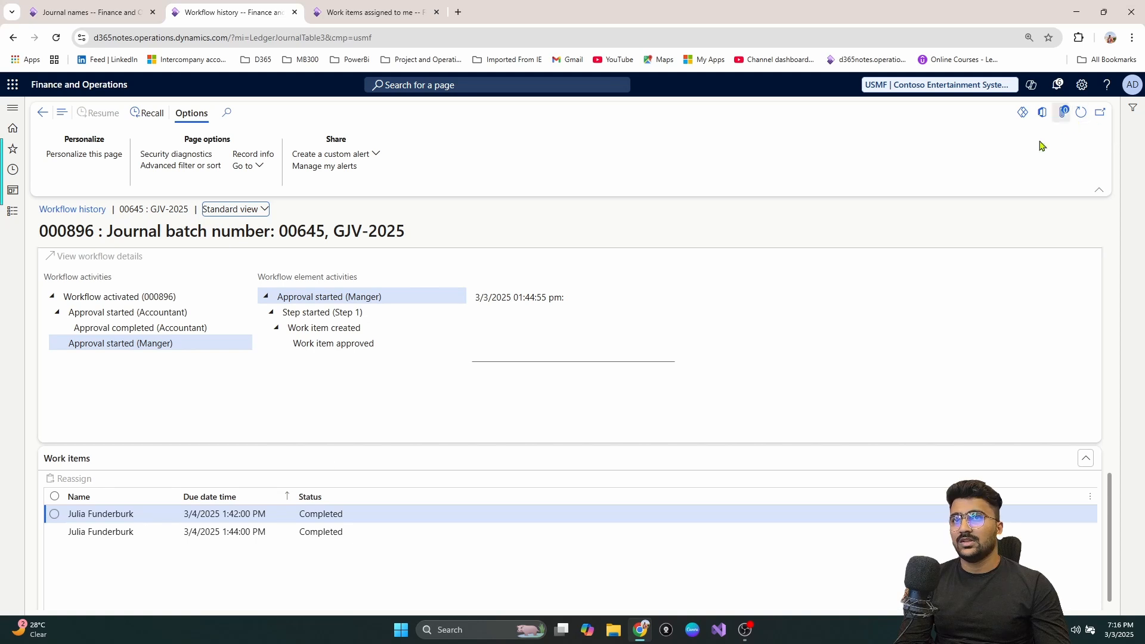
click(365, 535)
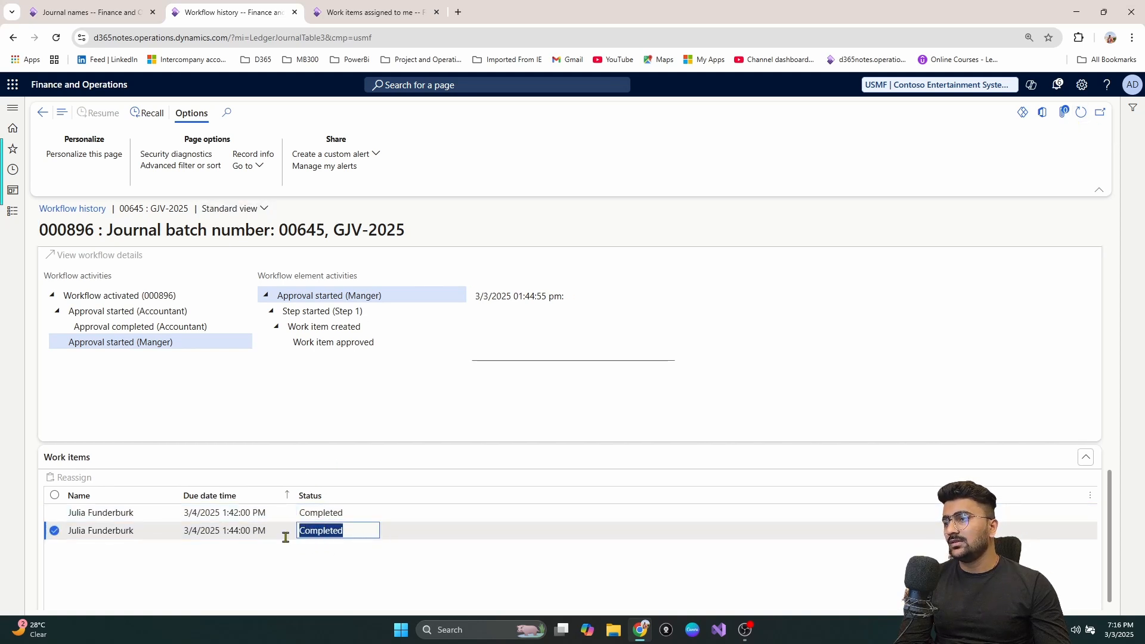
scroll(481, 462, up, 1)
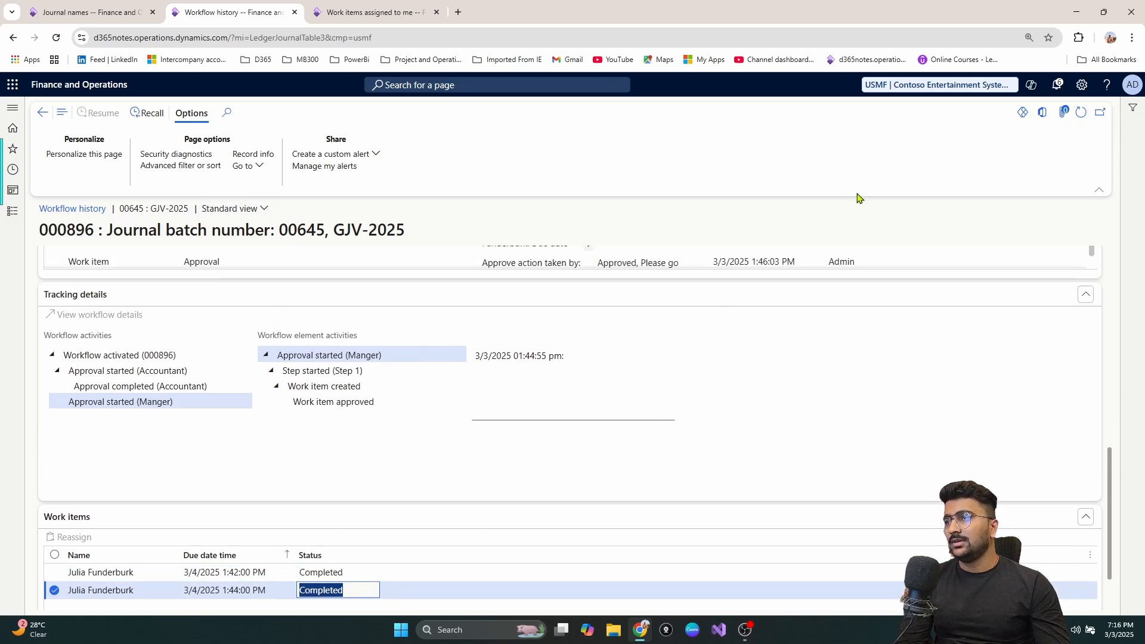
Step: Refresh the workflow history and review the final workflow activity in the tracking details and the latest entries with their comments
click(1080, 115)
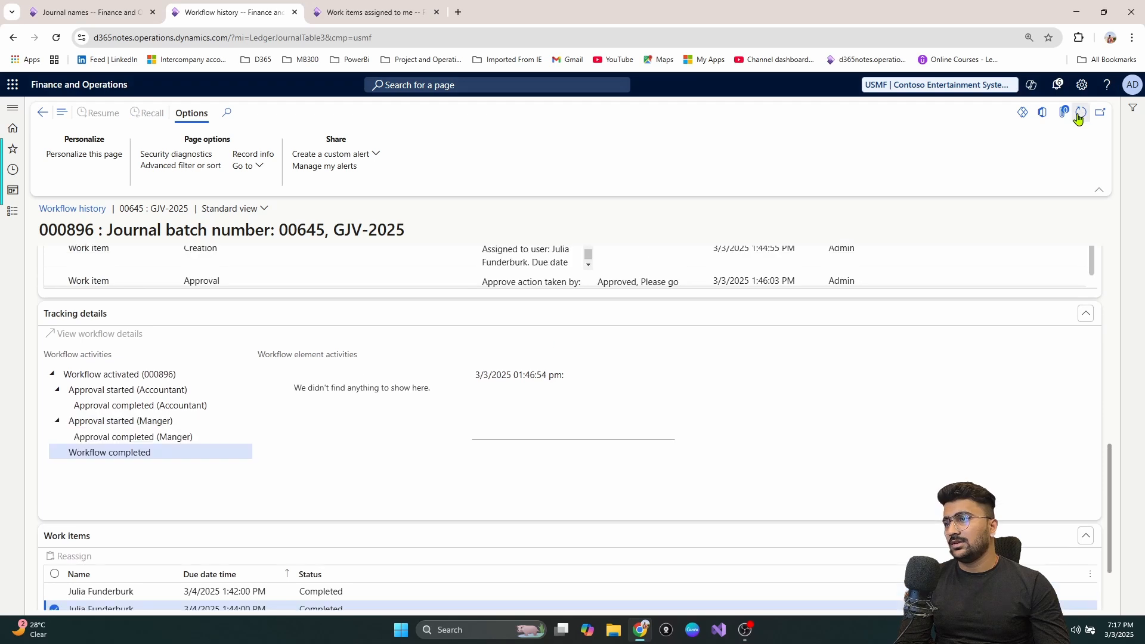
drag(67, 455, 163, 457)
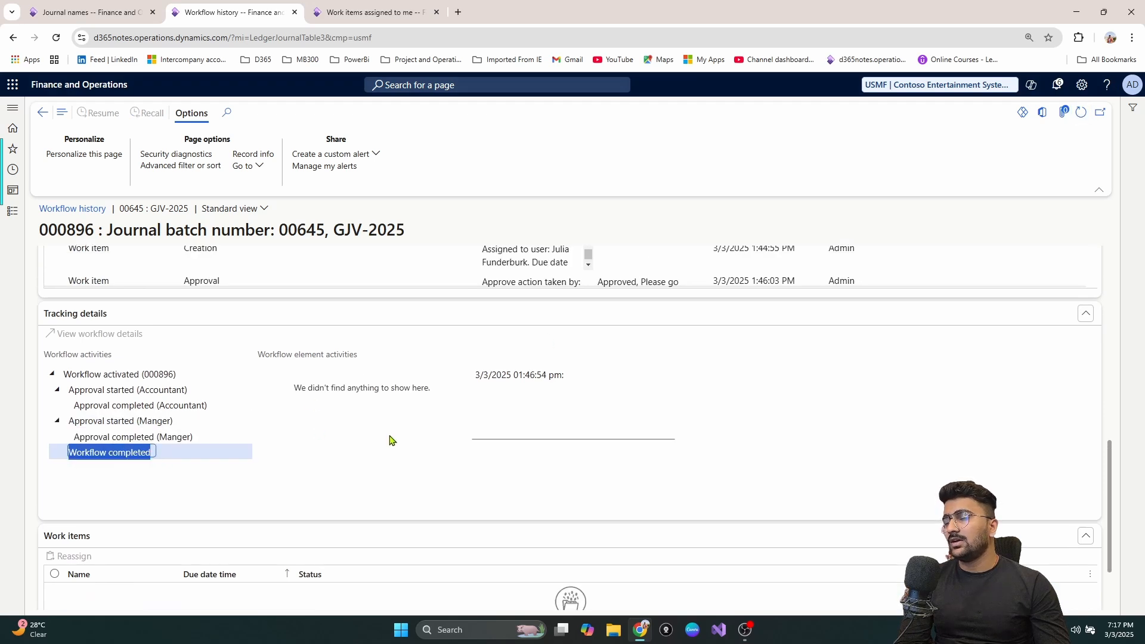
scroll(390, 440, up, 3)
scroll(378, 427, down, 2)
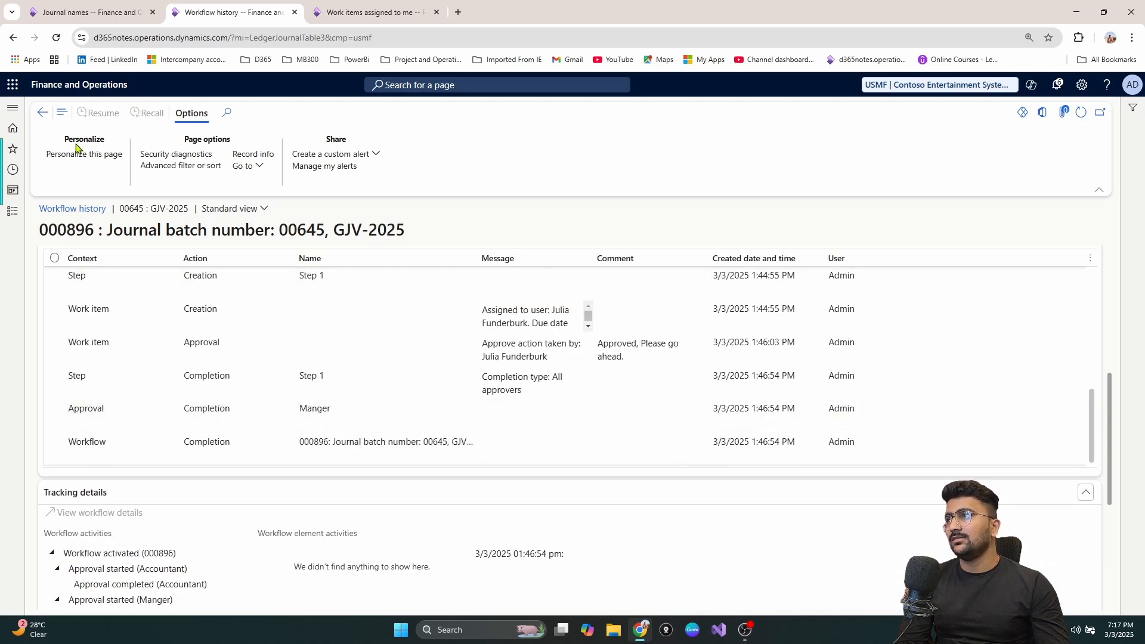
Step: Post the approved GJV-2025 journal from the refreshed general journals list and view the voucher transactions of its line
click(42, 112)
click(1081, 113)
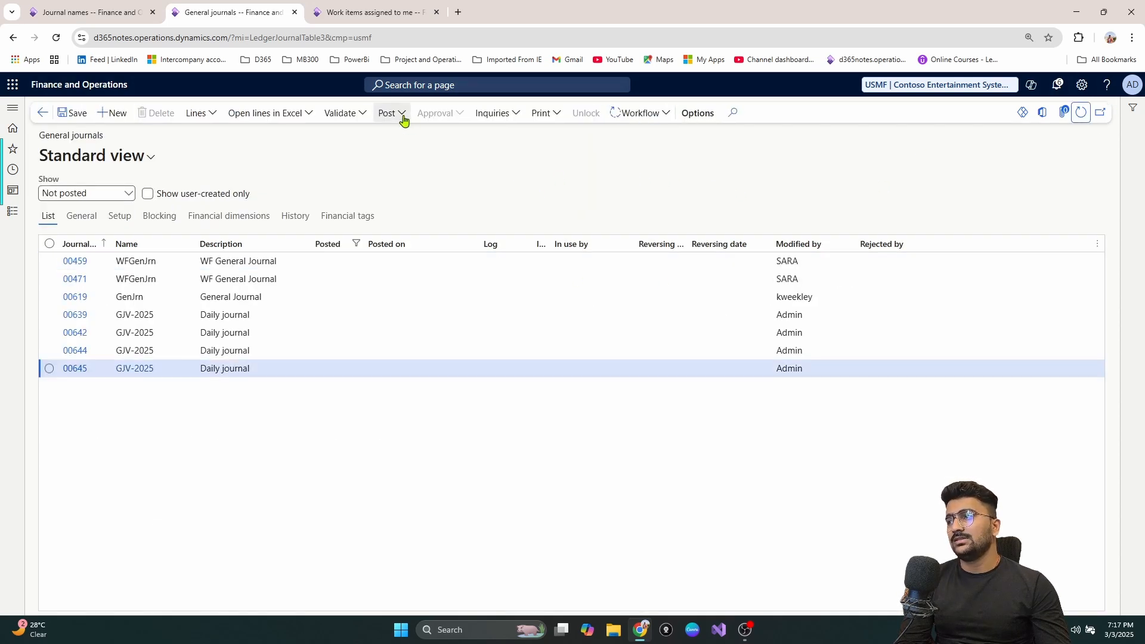
click(403, 120)
click(399, 141)
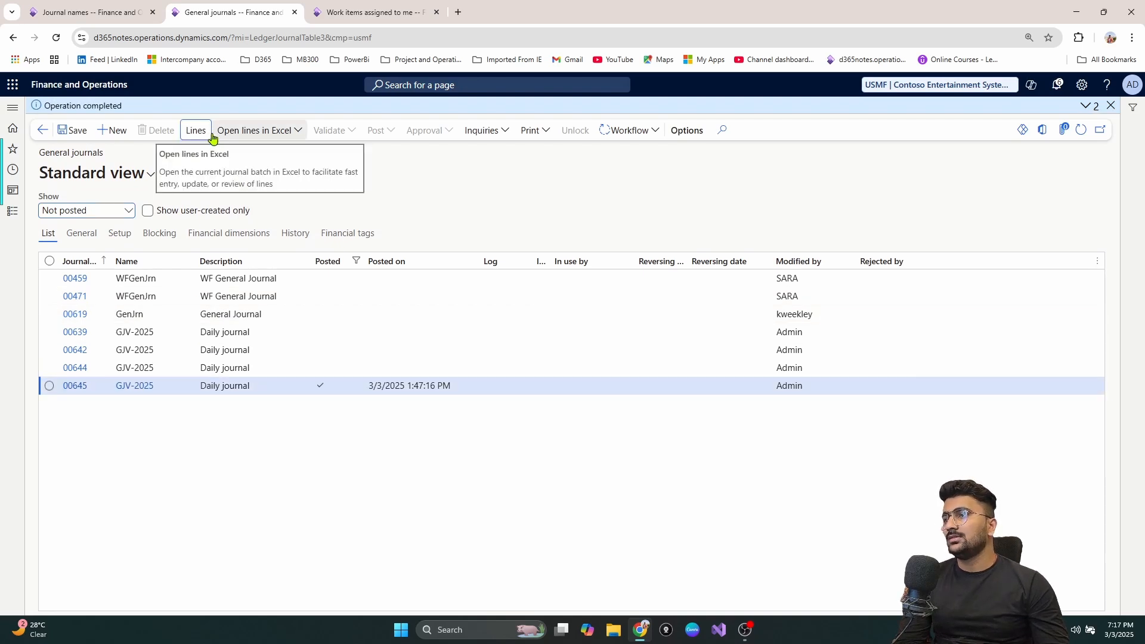
click(197, 132)
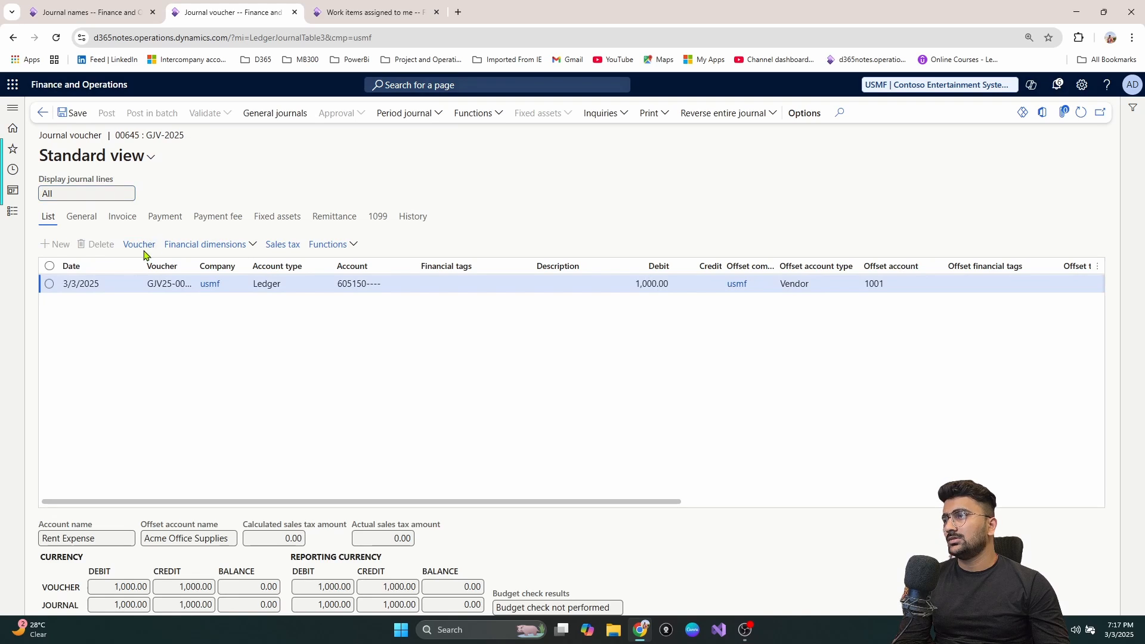
click(142, 248)
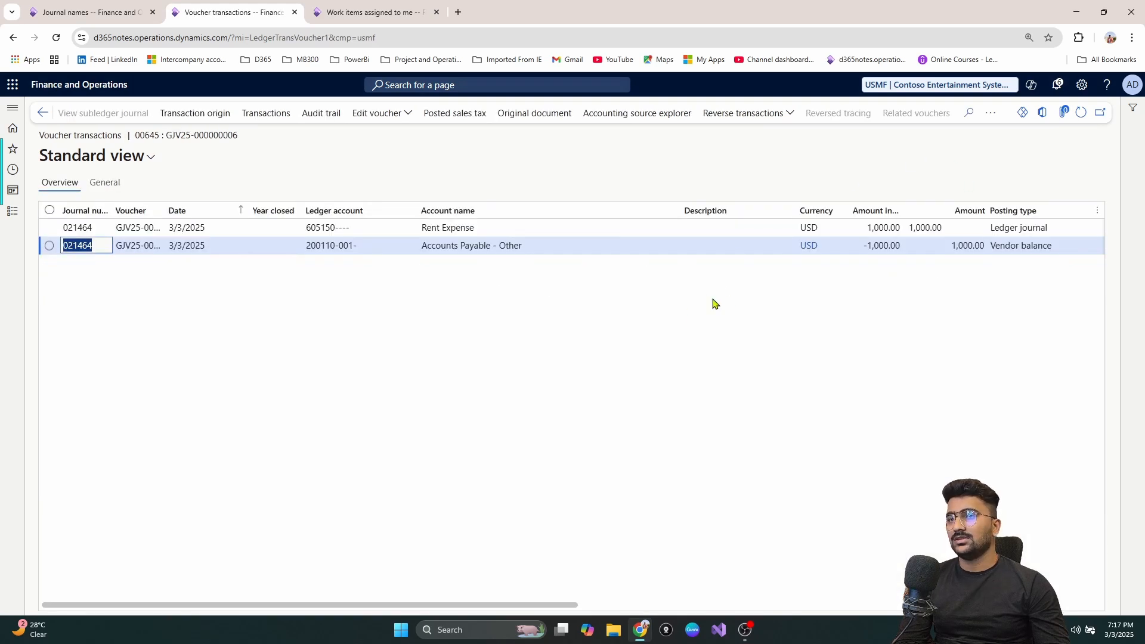